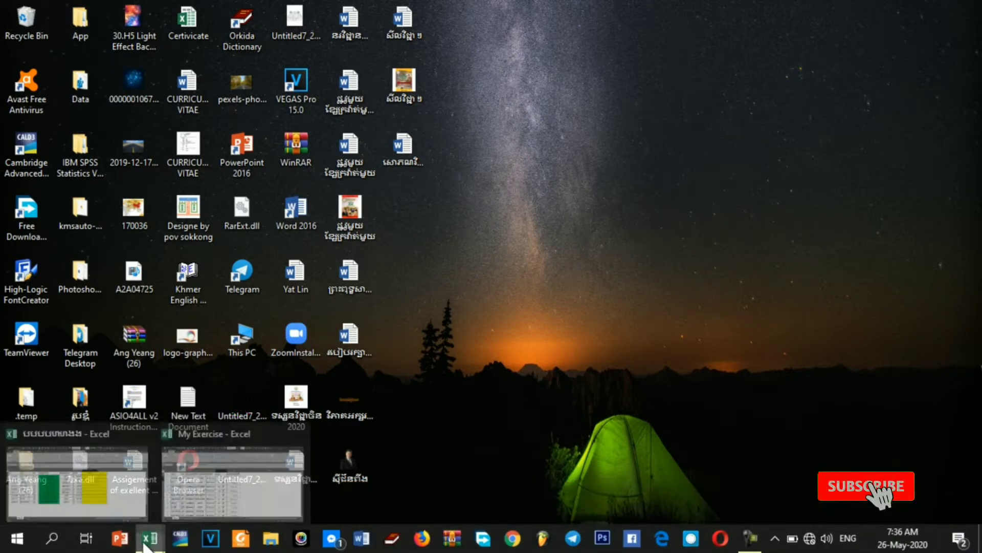
Bring the employee table to full screen and left-align the birth dates in D2:D10.
click(103, 507)
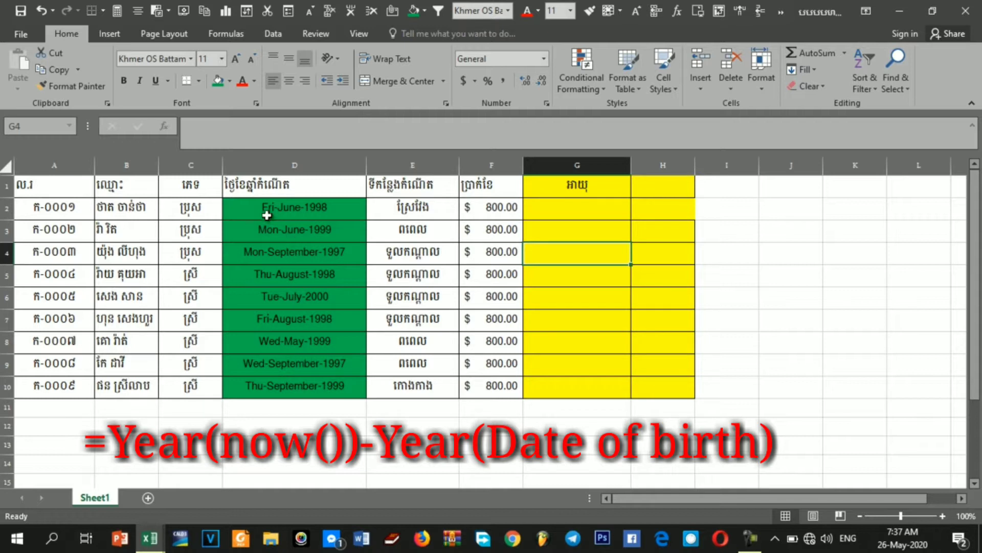
drag(264, 208, 281, 385)
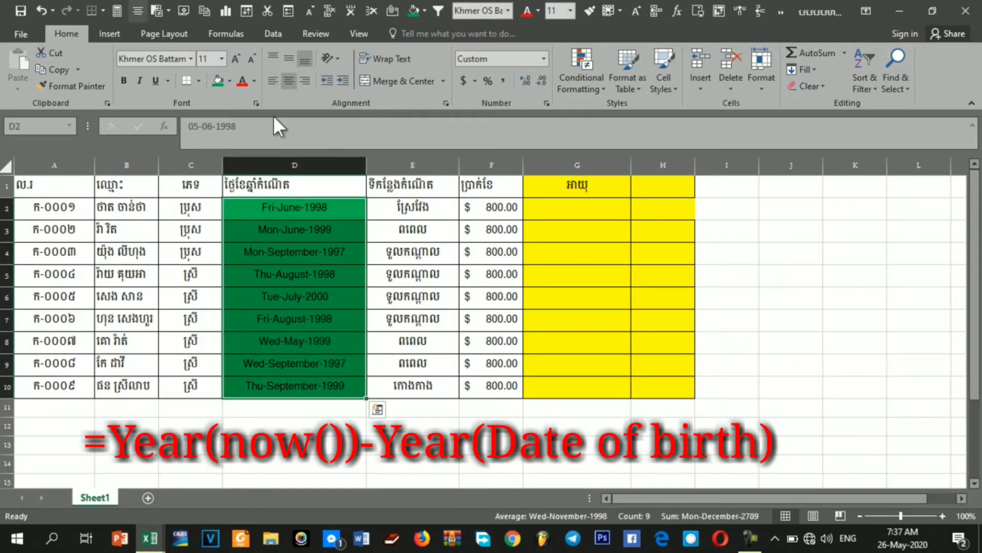
click(270, 81)
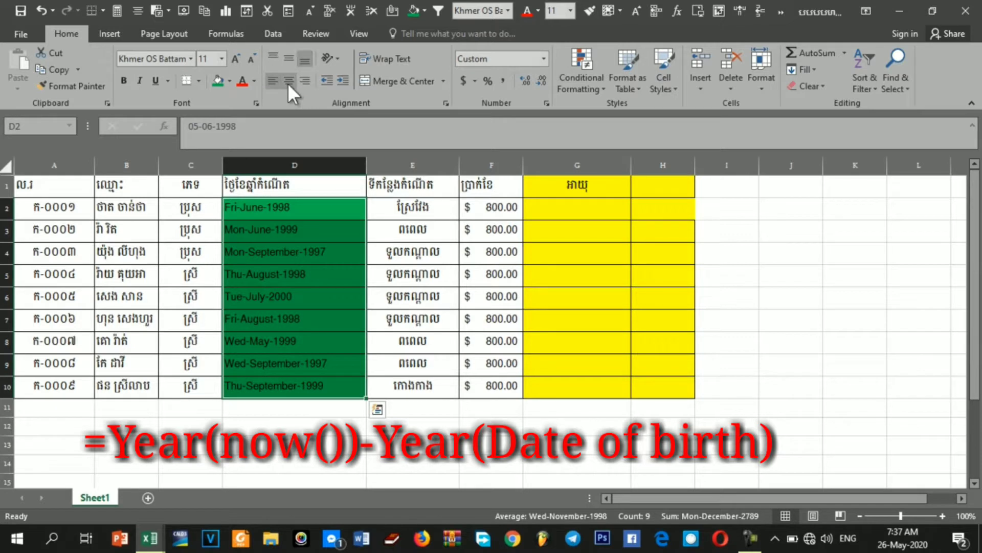
Check the stored dates in D4 and D2, then select the age header G1.
click(326, 248)
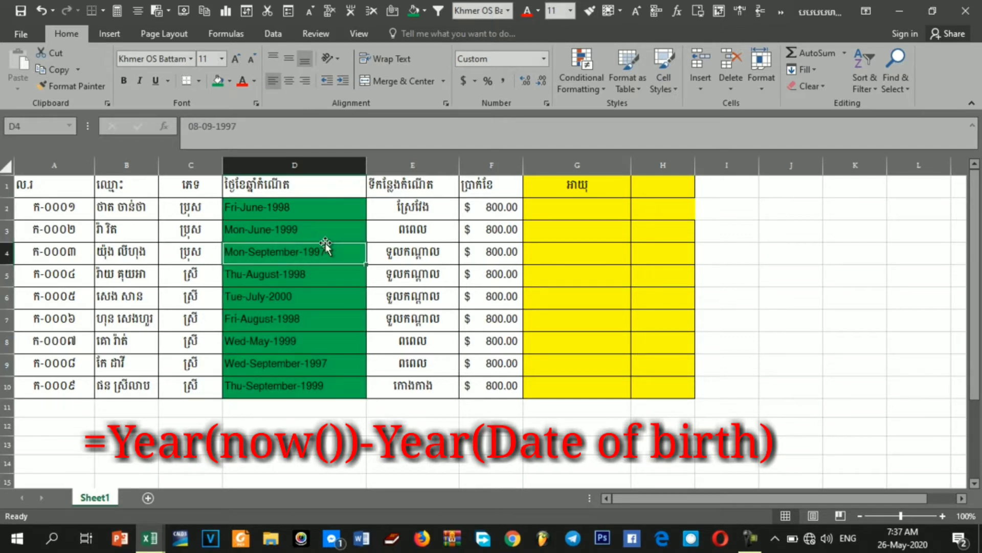
click(316, 204)
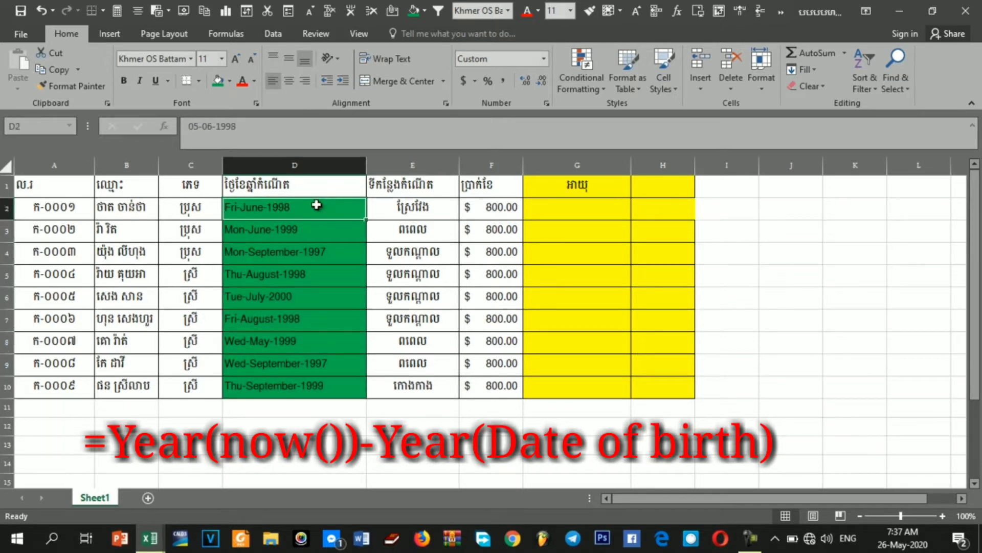
click(568, 185)
click(564, 203)
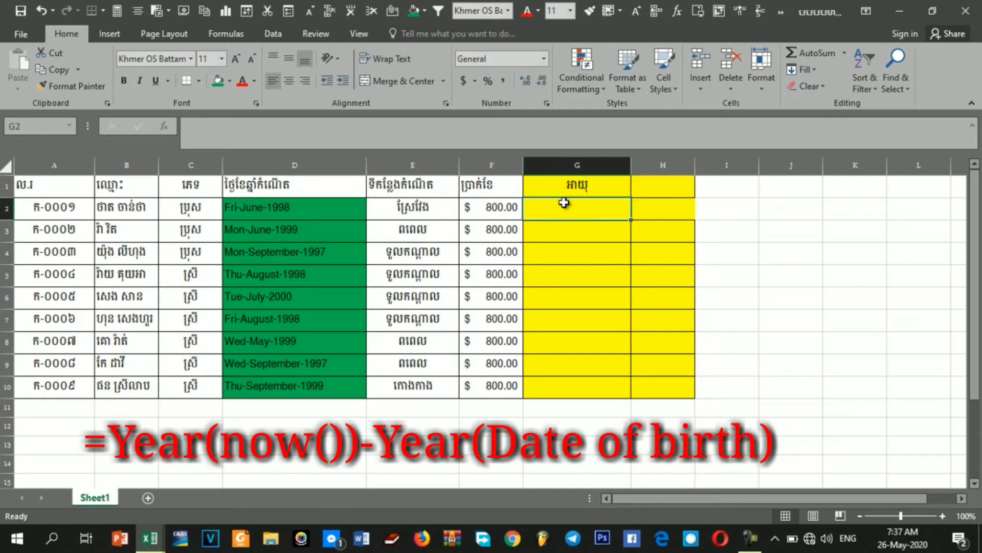
click(560, 296)
click(576, 212)
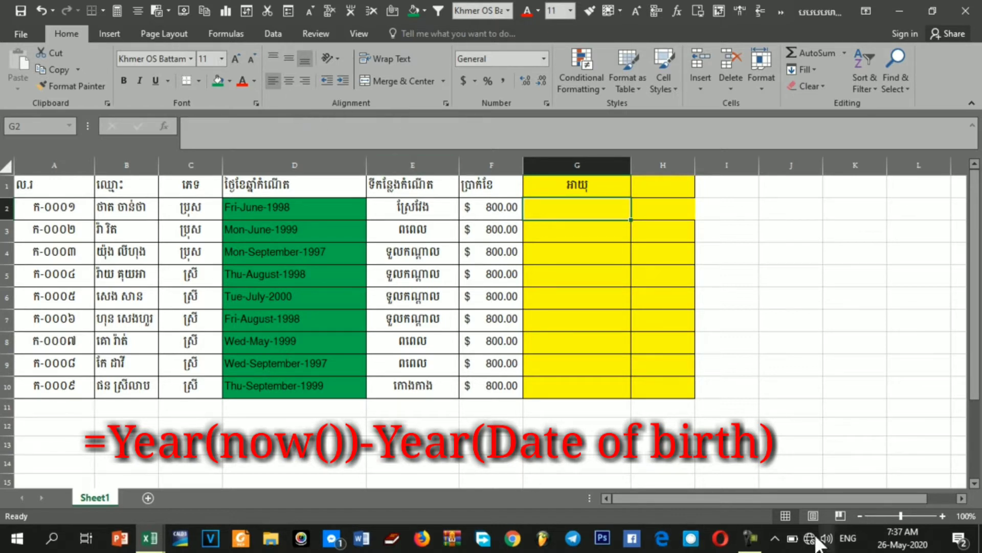
click(752, 538)
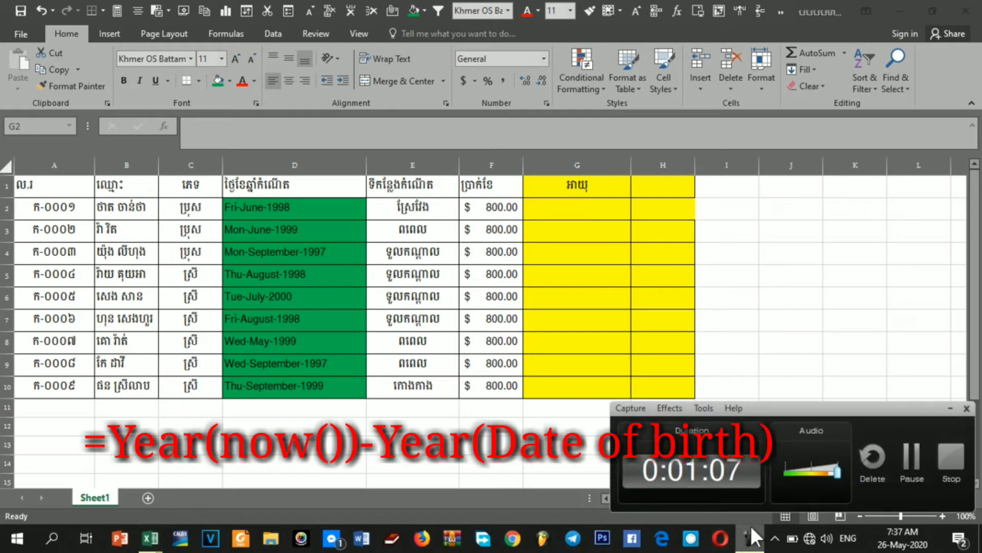
click(905, 471)
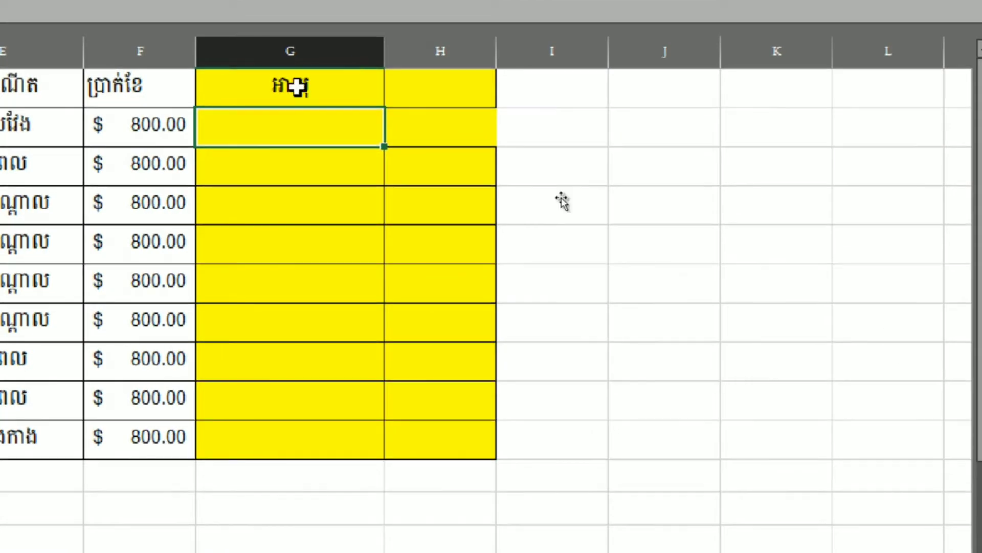
click(240, 148)
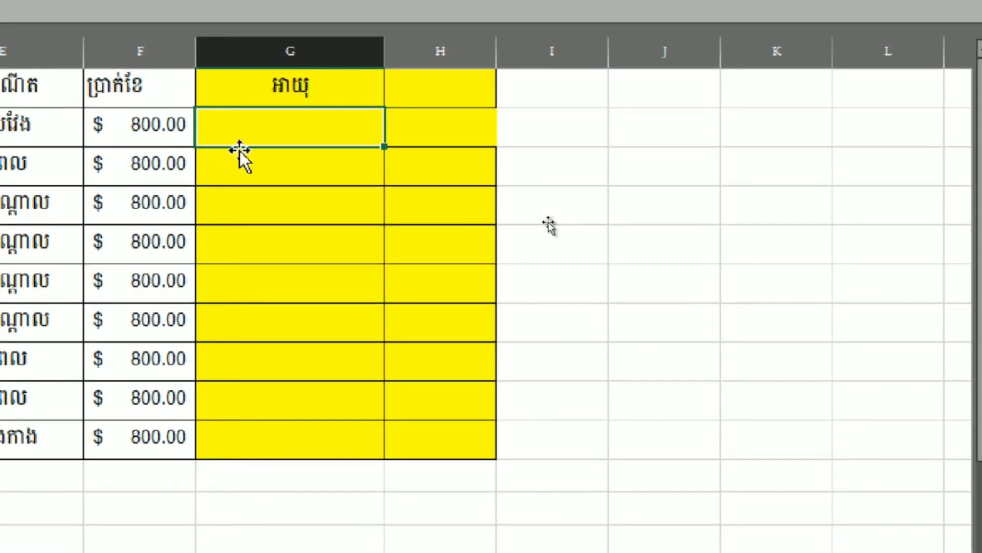
text(=)
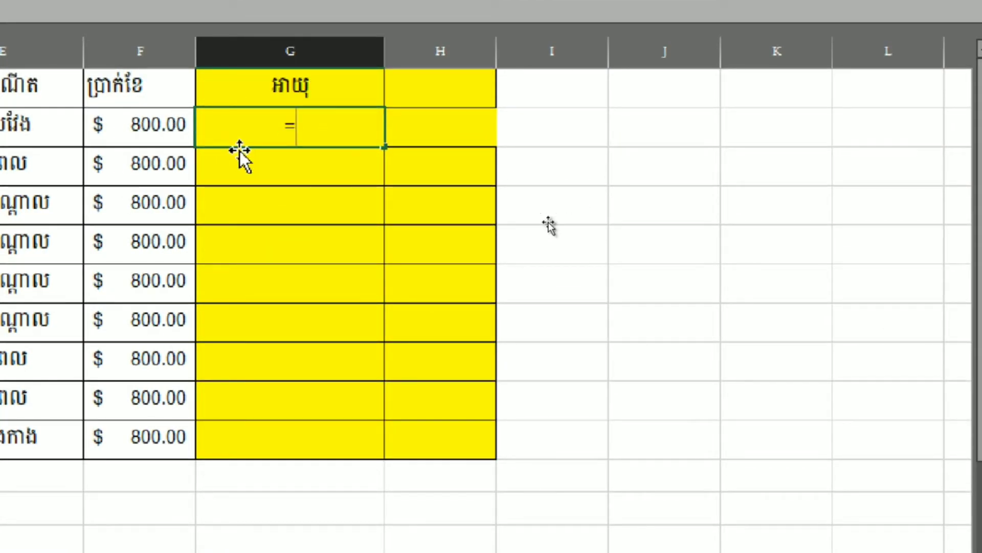
text(hfsdkahfksdhgkasdglkksadhgkasdg)
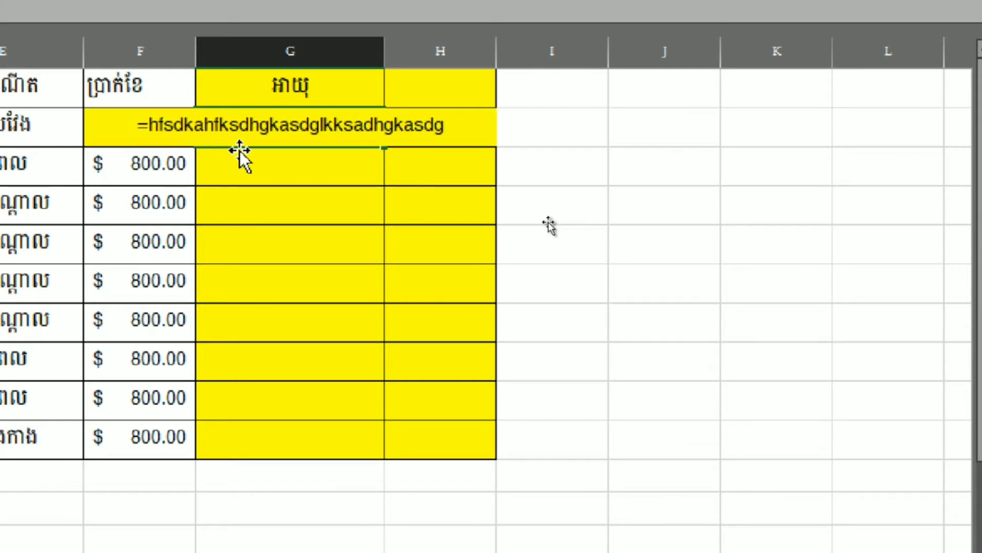
text(ga)
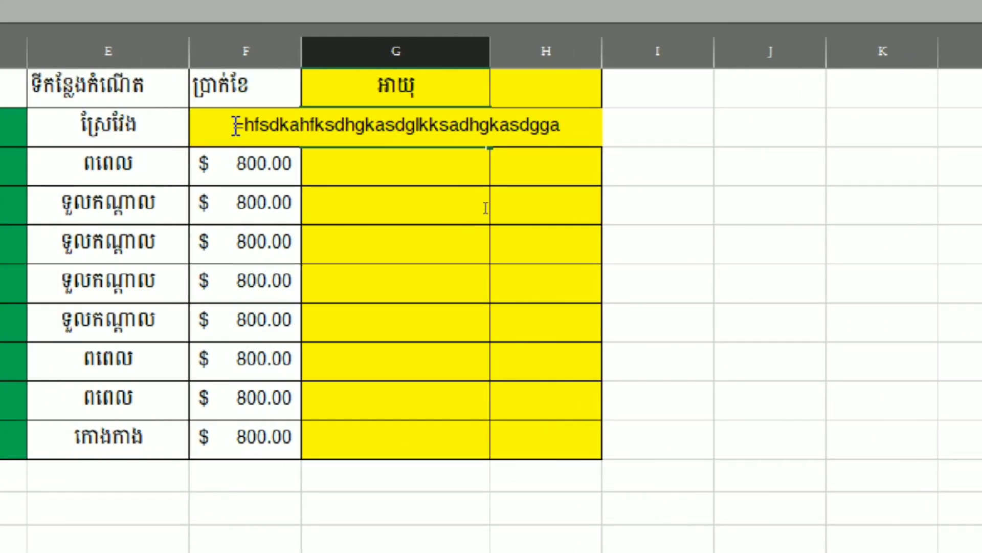
text(gag)
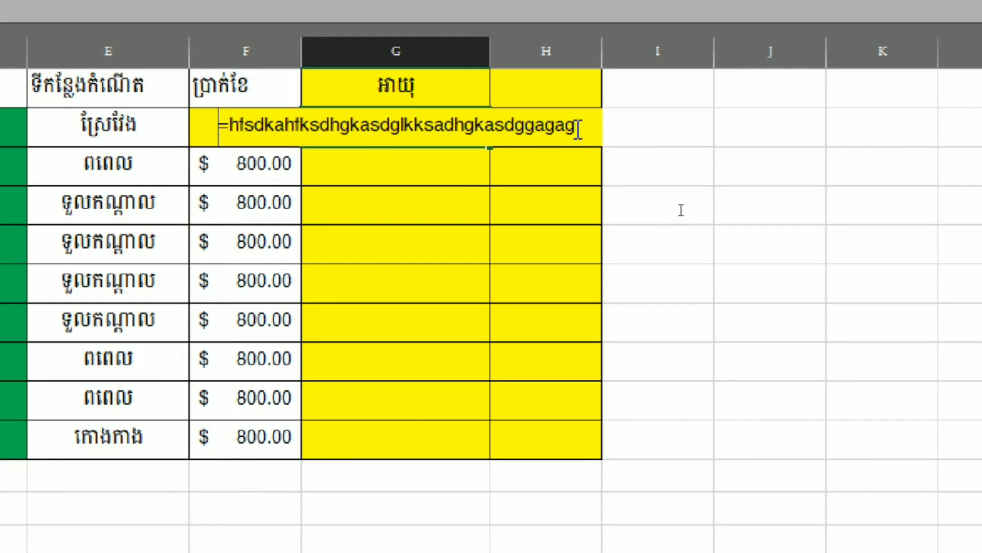
drag(578, 129, 192, 119)
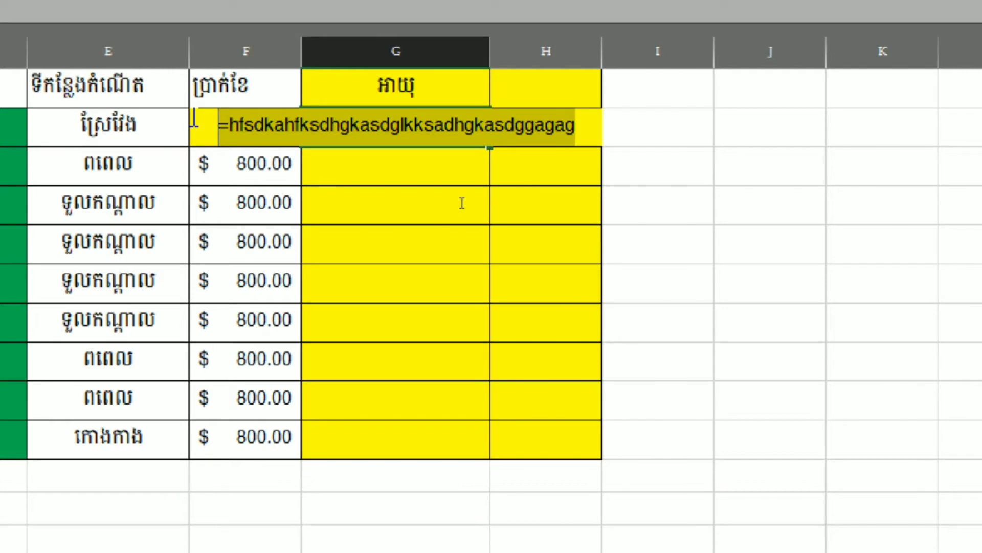
key(BackSpace)
Commit the emptied G2, reselect it and left-align its content.
click(399, 177)
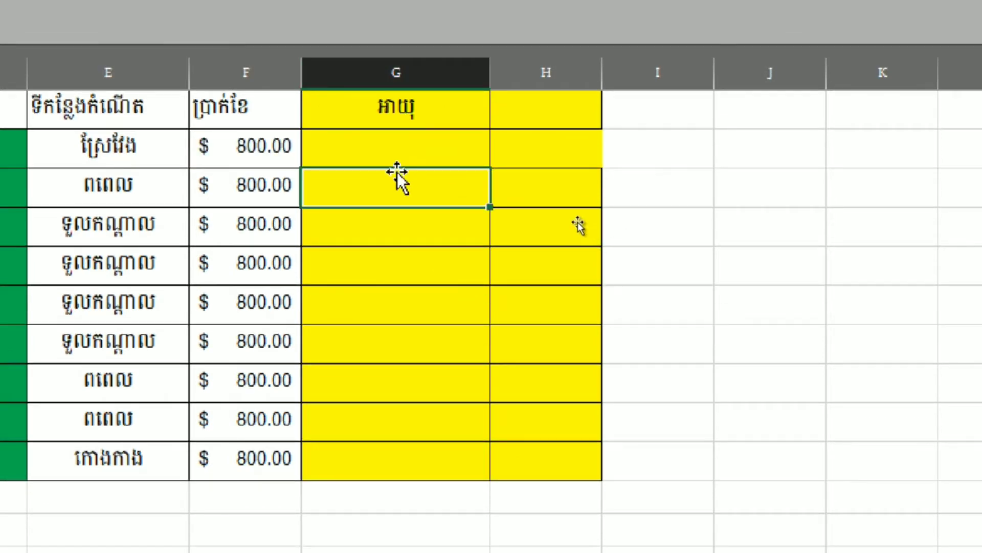
click(389, 154)
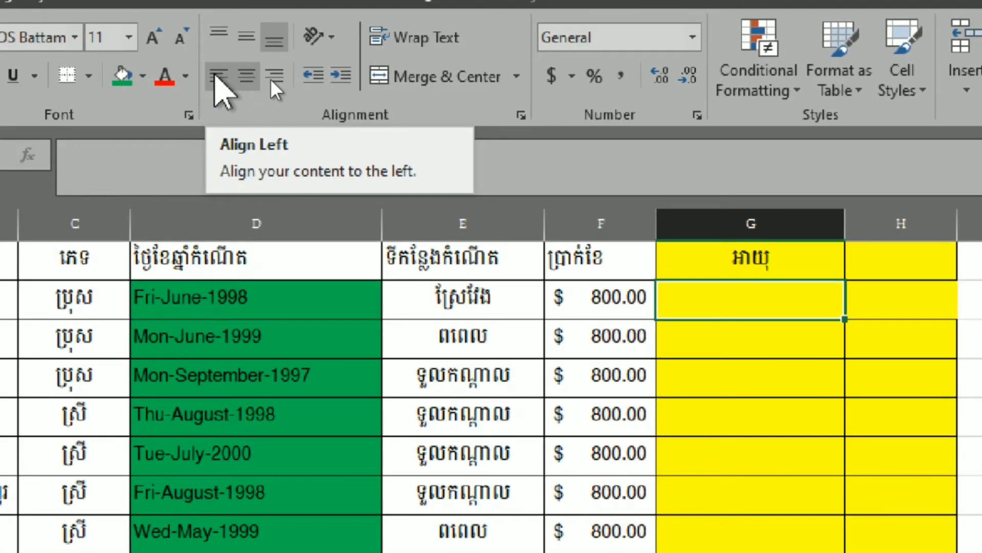
click(217, 75)
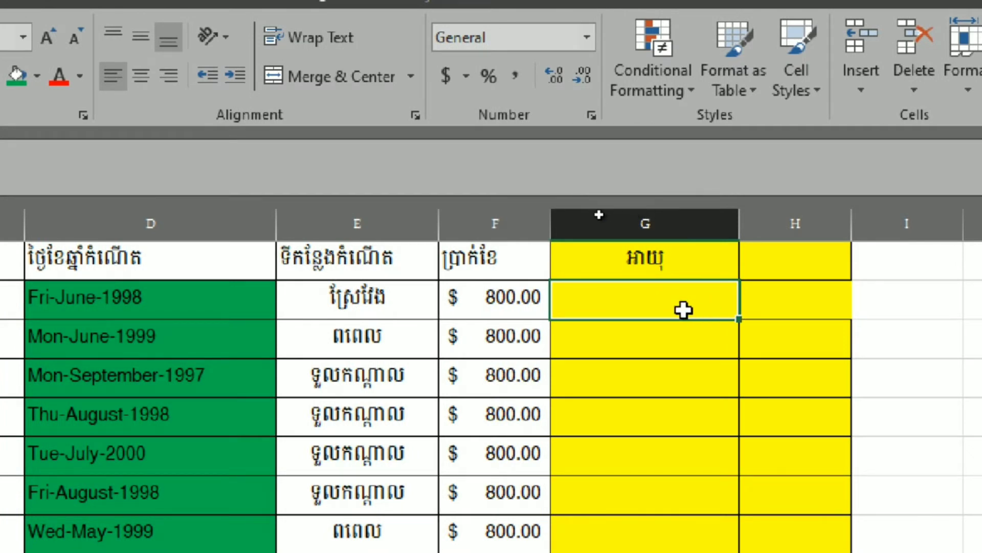
Type the age formula =Year(now())-Year(D2) in G2, using the birth date in D2.
text(=)
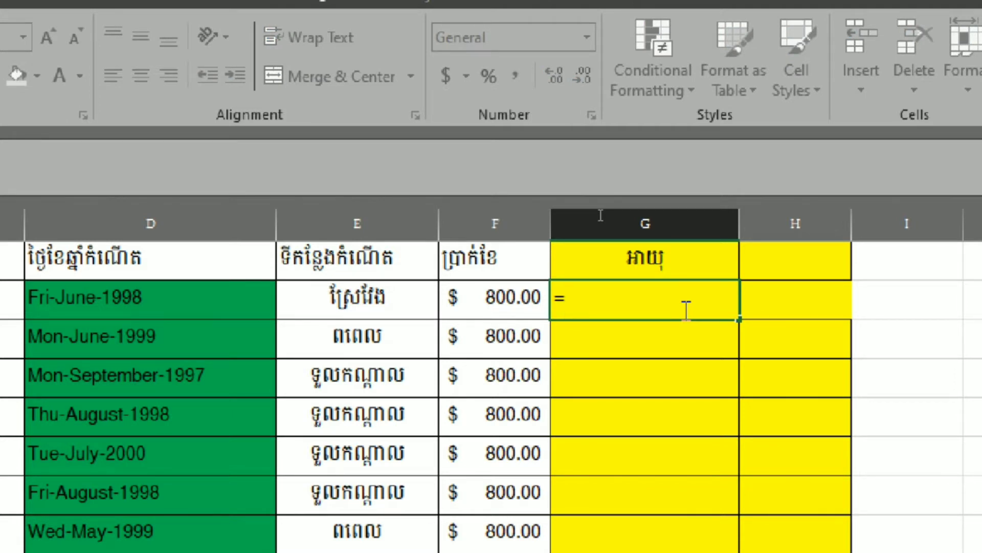
text(Year)
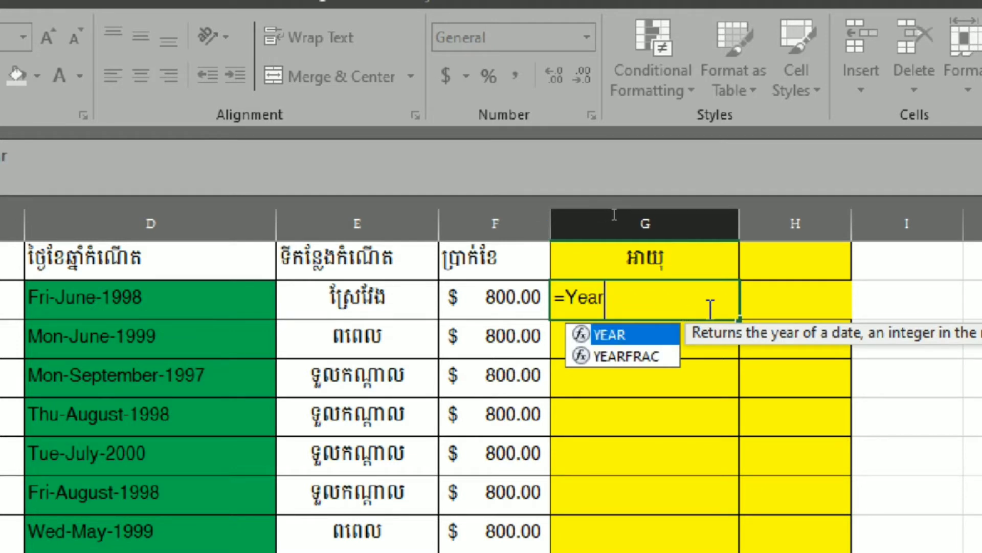
text(()
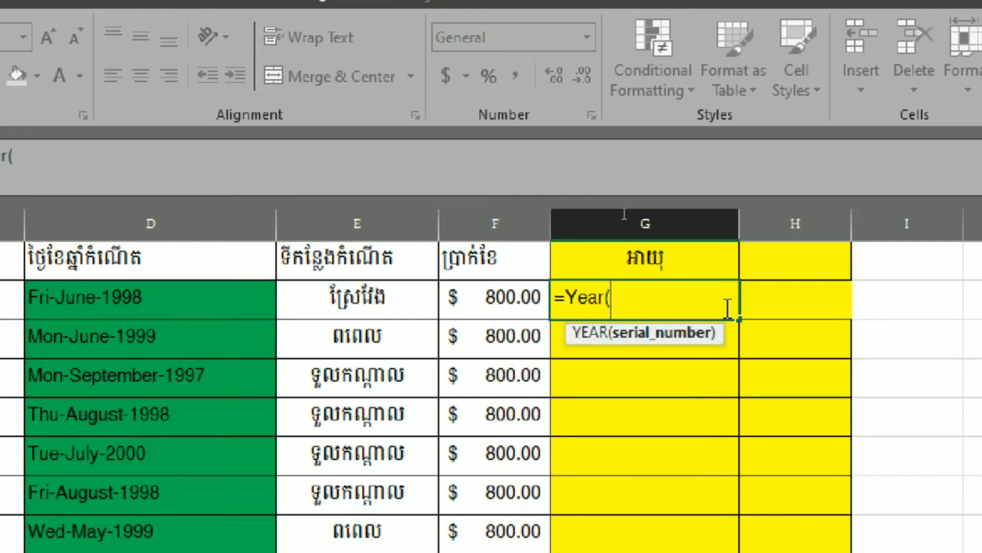
text(no)
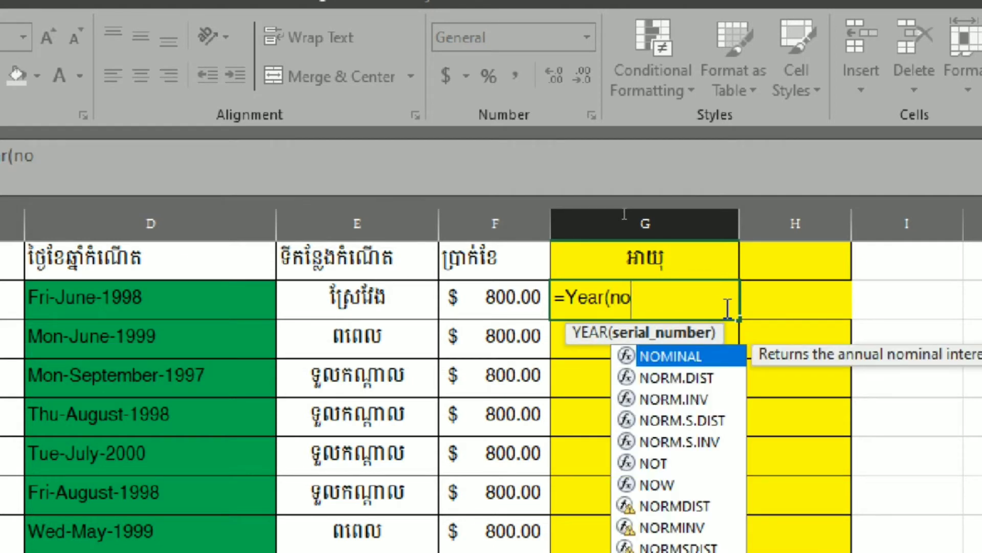
text(w)
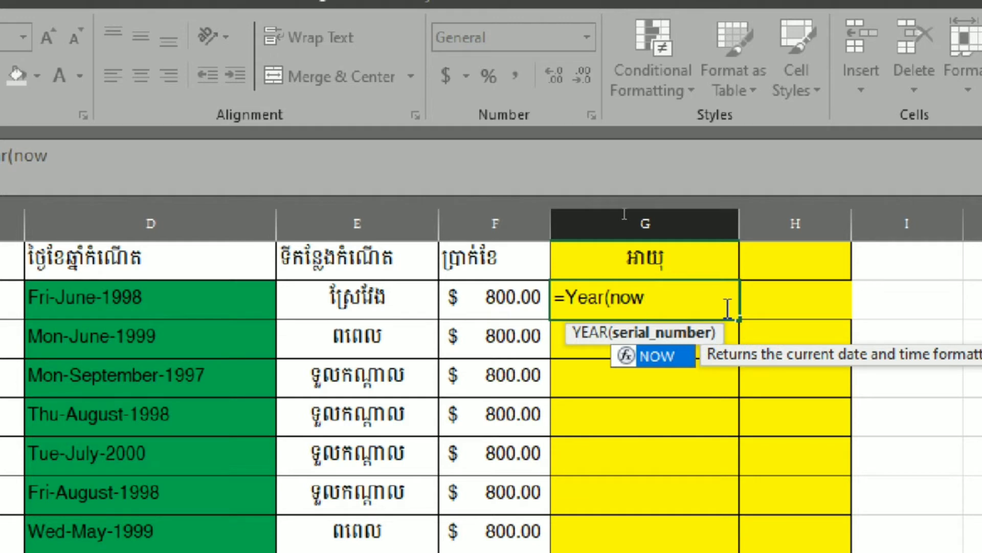
text(()
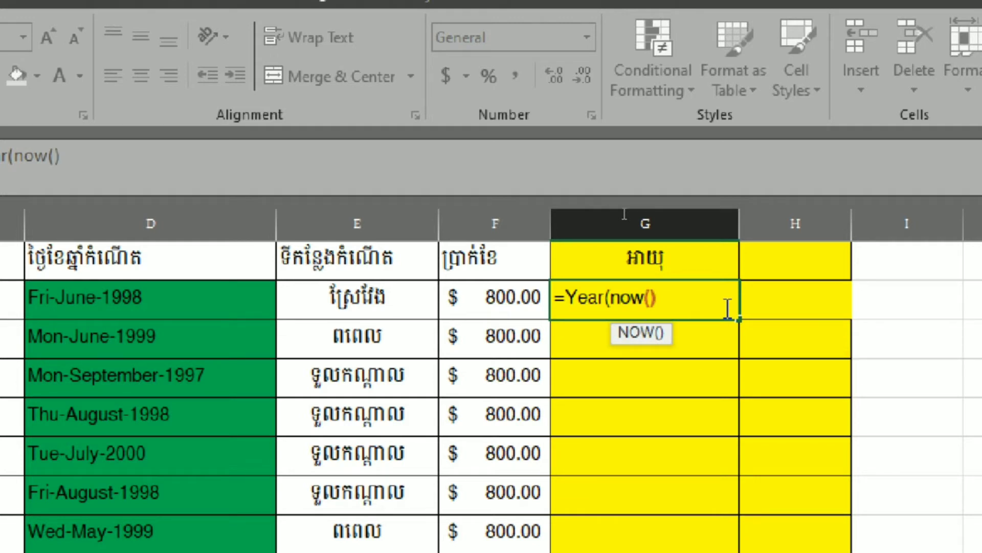
text())-)
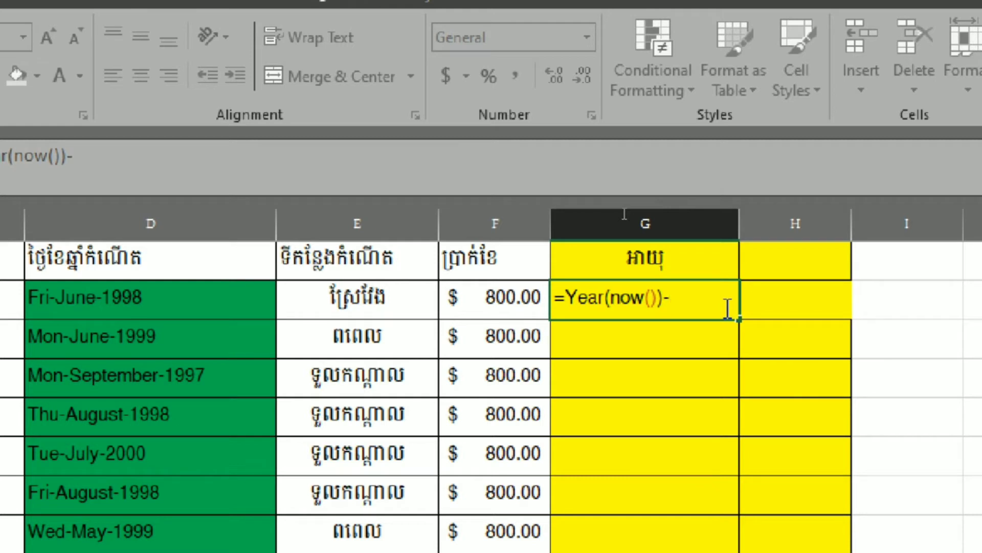
text(Year)
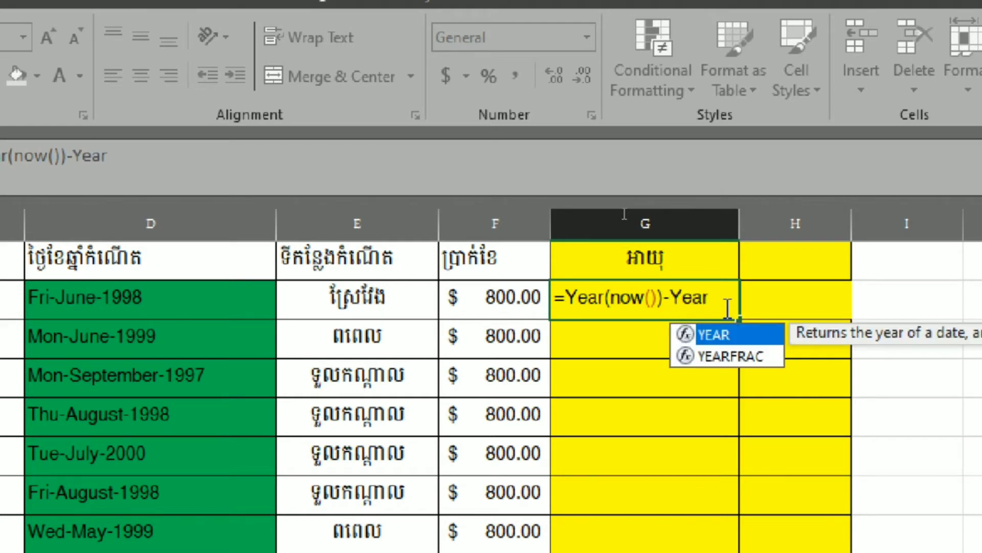
text(()
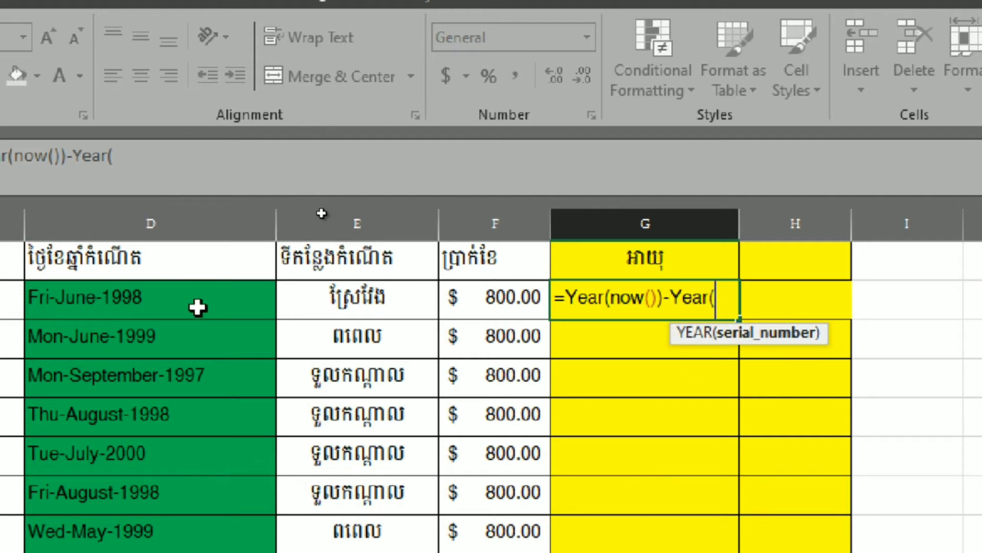
click(198, 305)
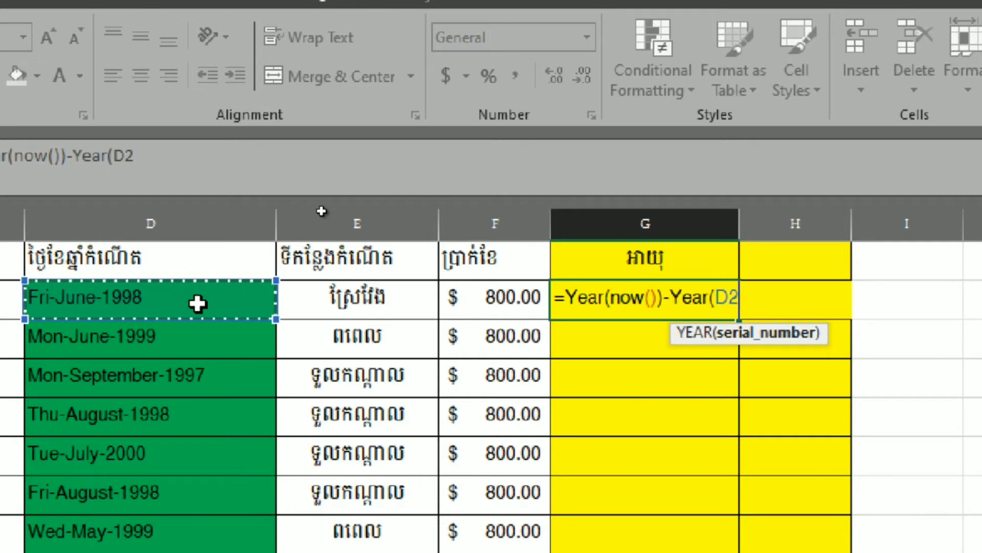
text())
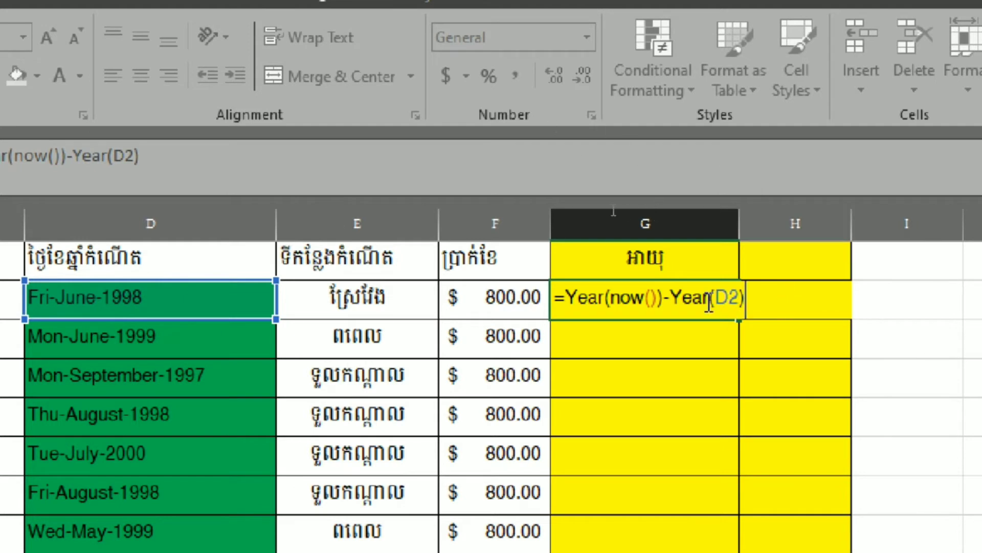
Commit =YEAR(NOW())-YEAR(D2) in G2, inspect it, and select the age cells G2:G10.
key(Return)
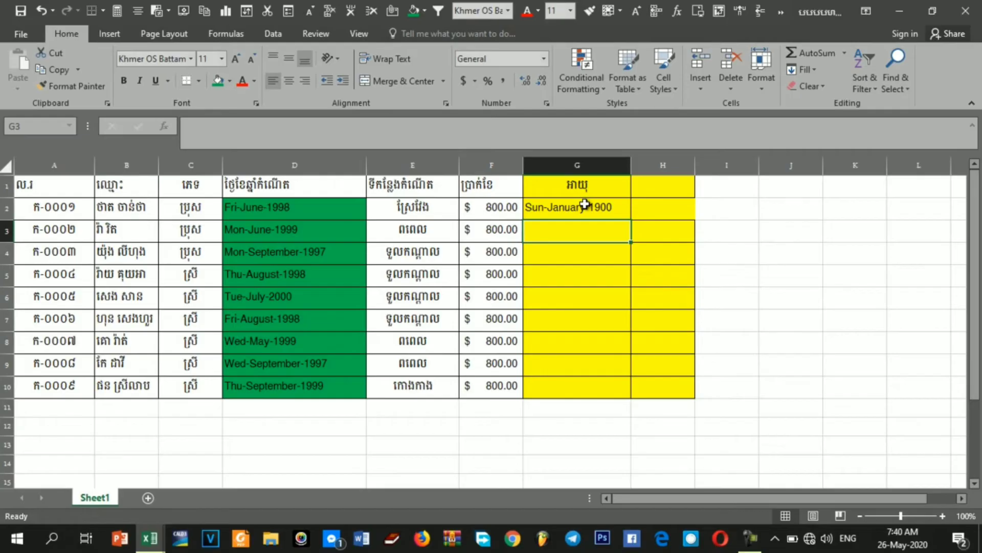
click(585, 204)
click(633, 213)
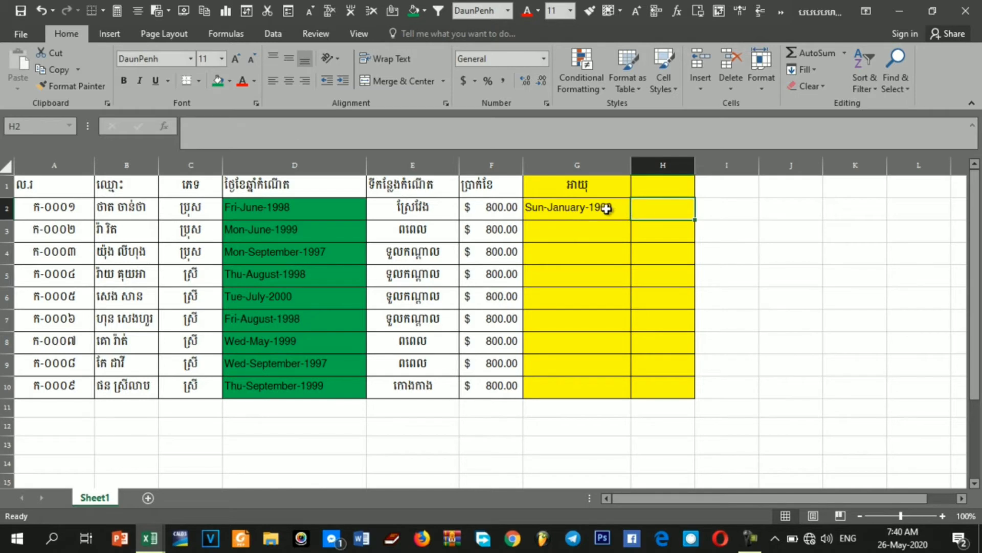
drag(607, 208, 603, 381)
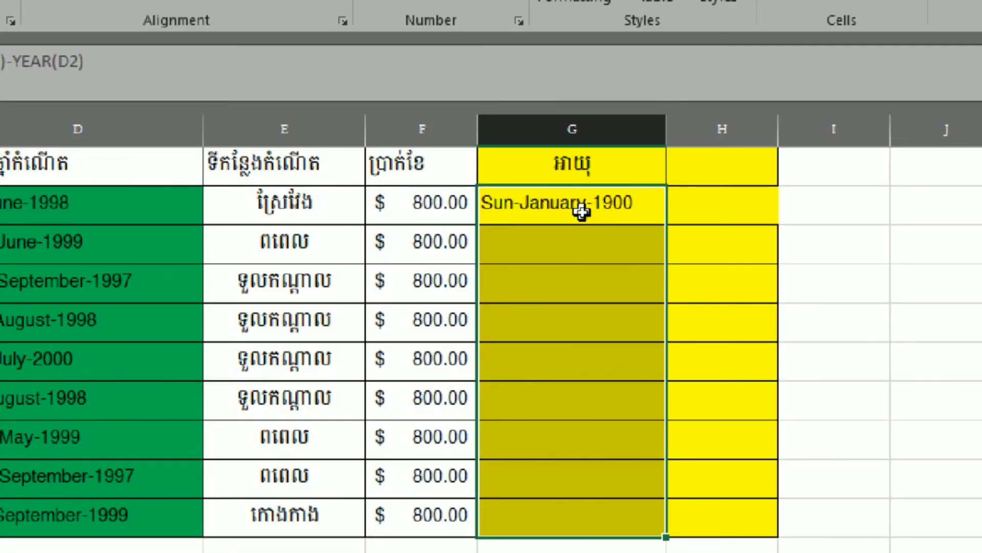
Remove the date format from G2:G10 by clearing the custom General code, so G2 shows 22.
right_click(583, 213)
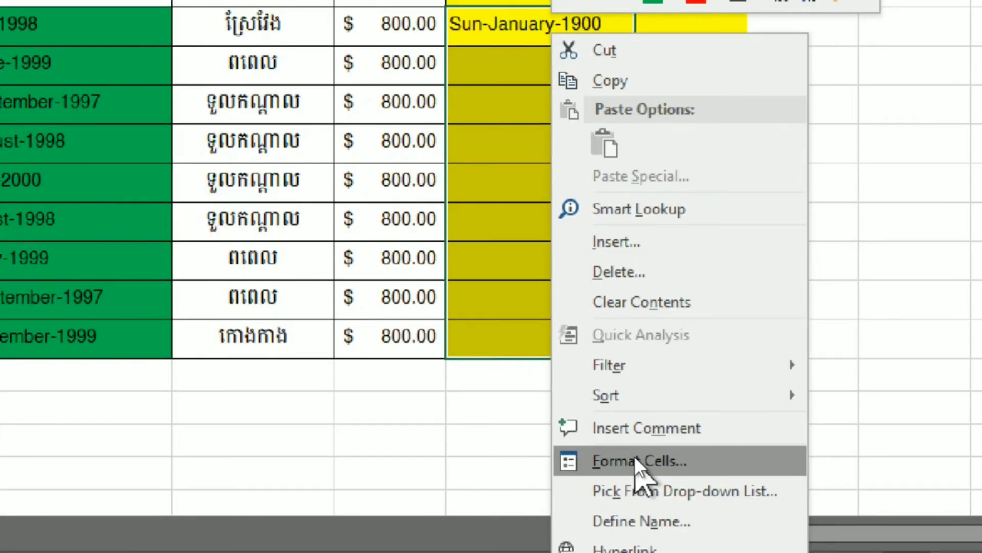
click(635, 457)
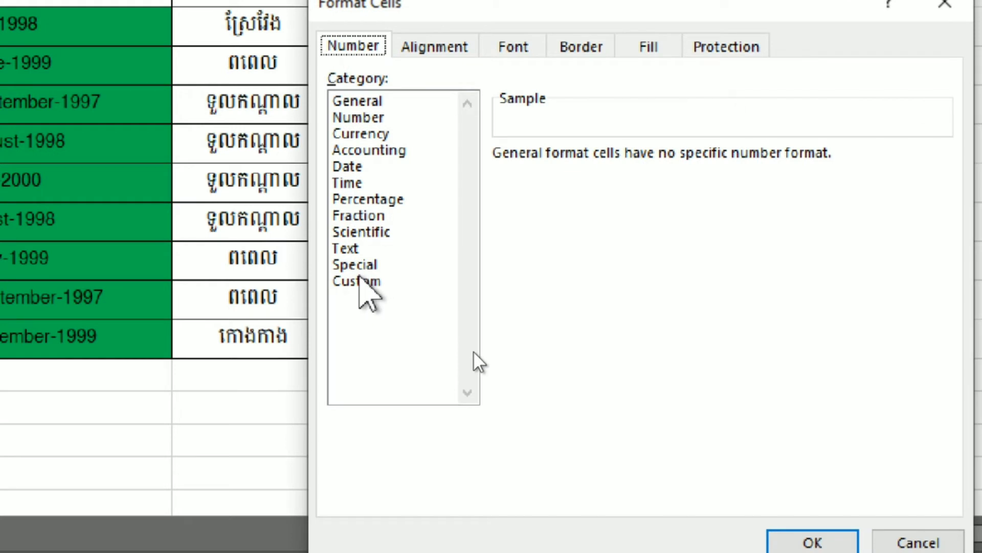
click(359, 281)
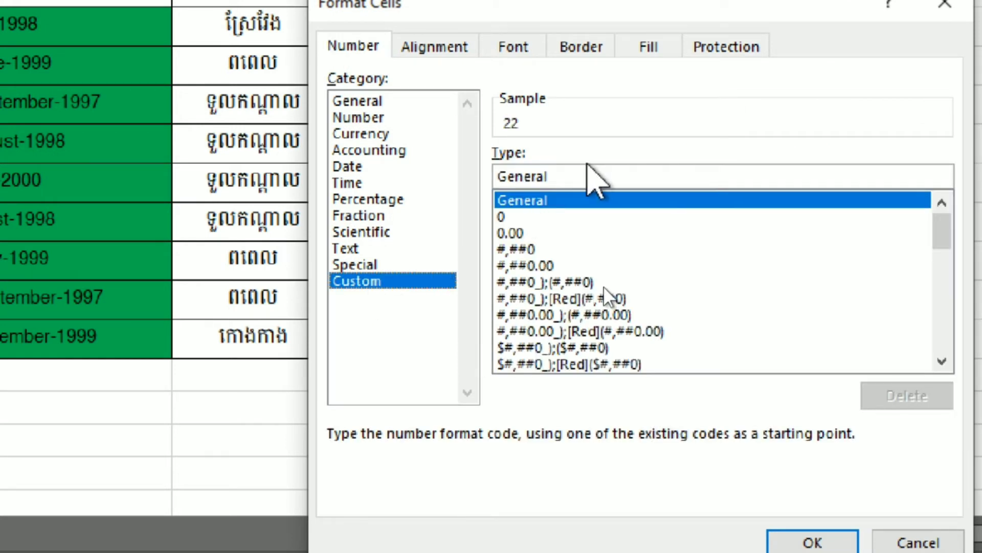
drag(555, 176, 487, 173)
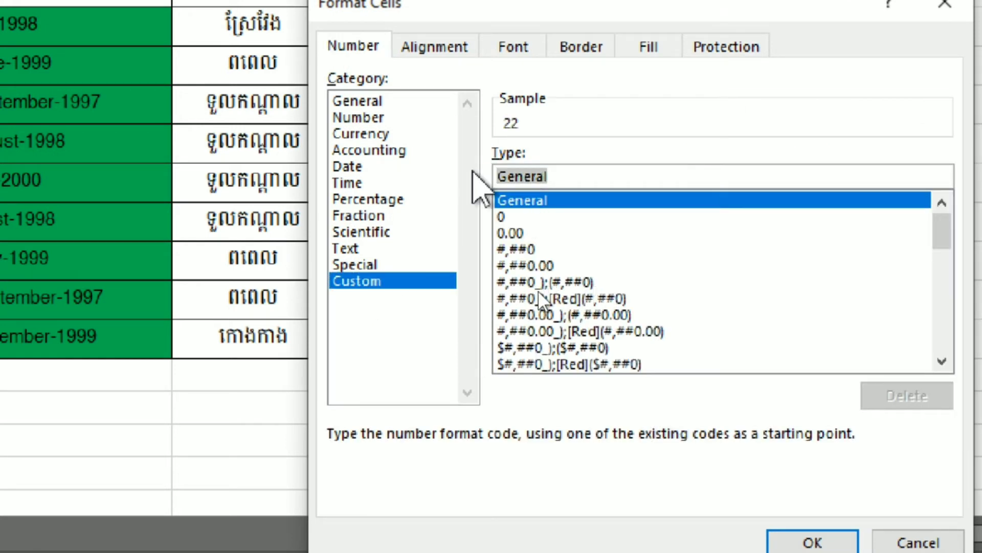
key(BackSpace)
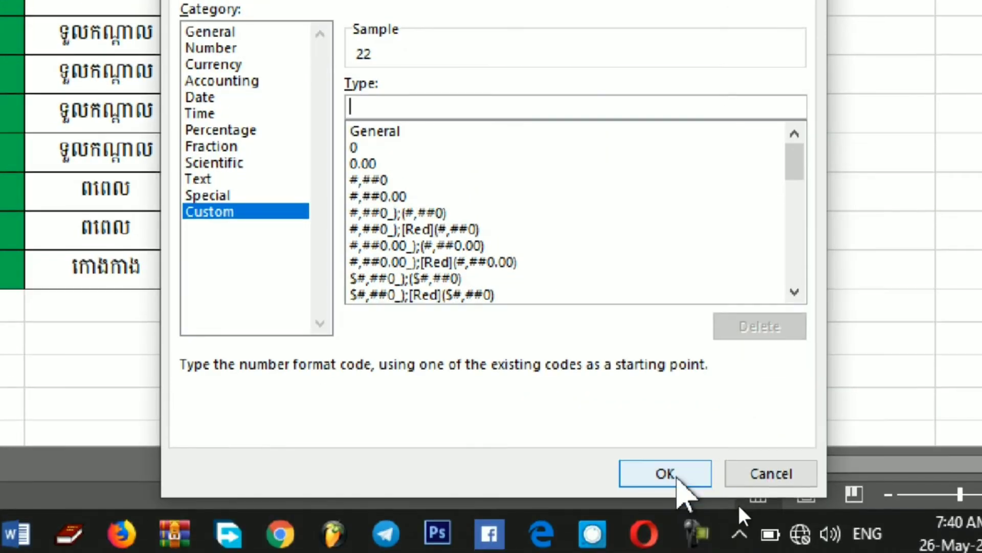
click(812, 542)
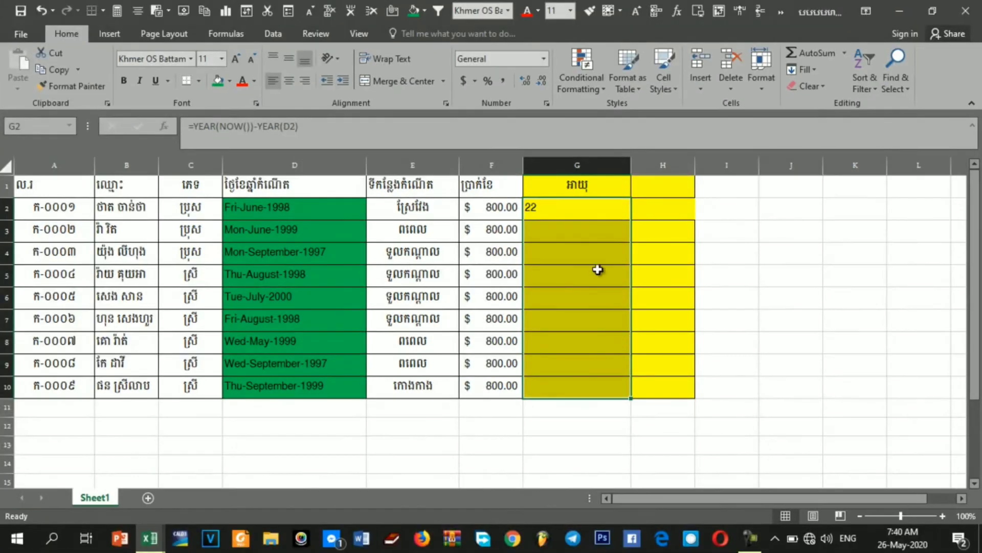
Fill the G2 age formula down to G10, giving ages from 20 to 23.
click(586, 205)
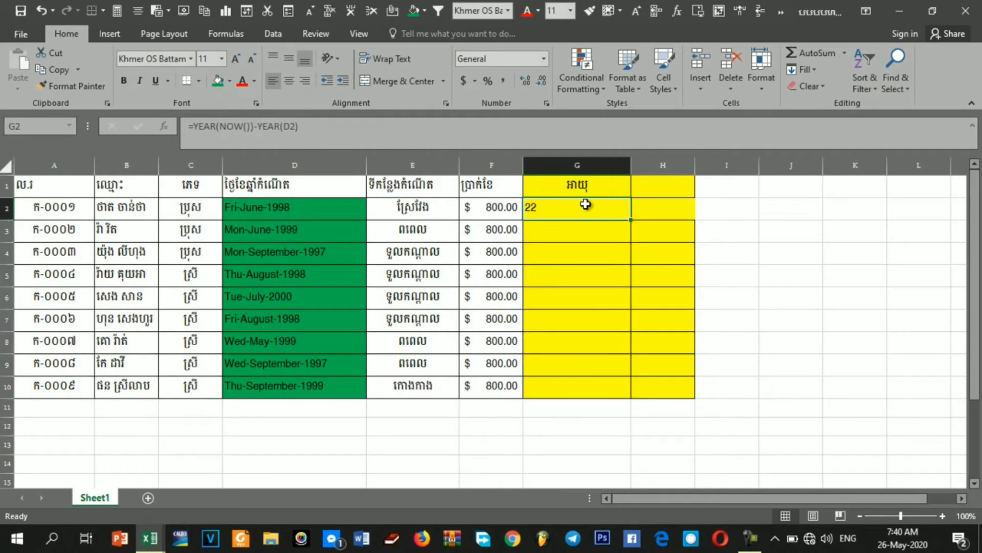
click(593, 234)
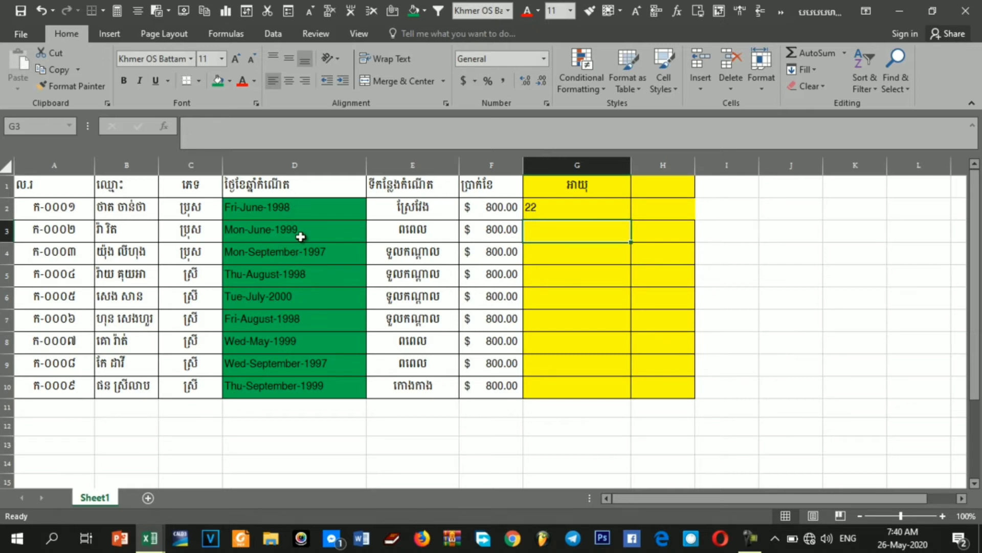
click(545, 212)
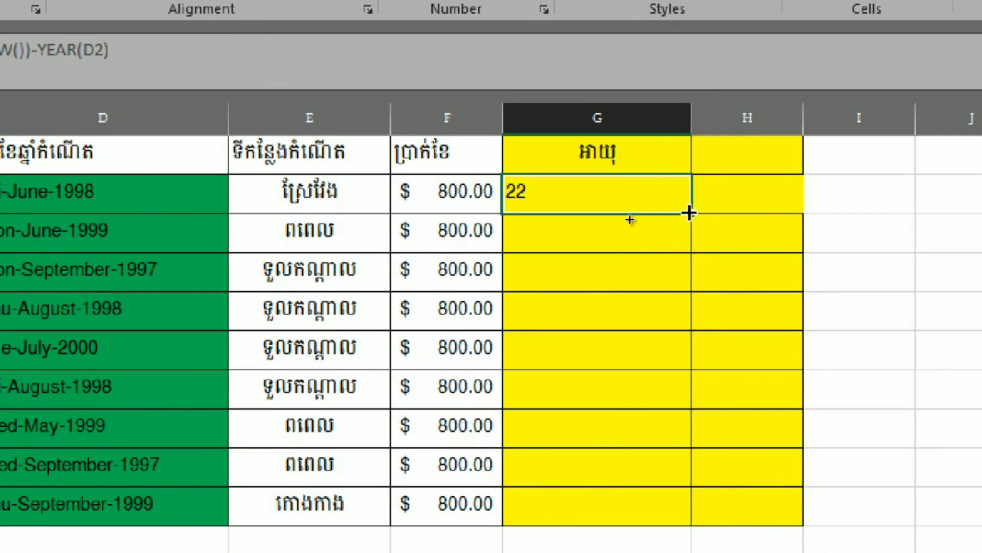
drag(689, 213, 642, 403)
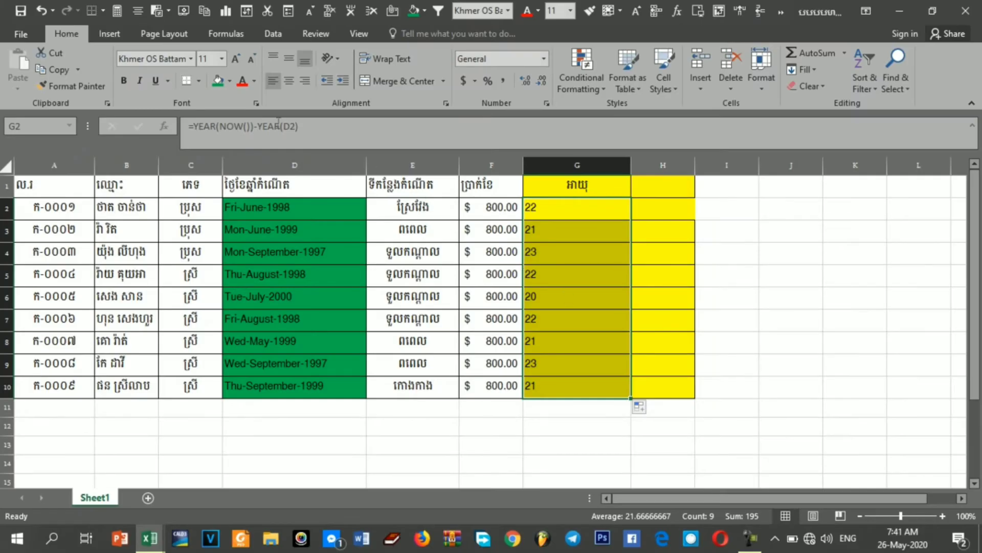
click(290, 78)
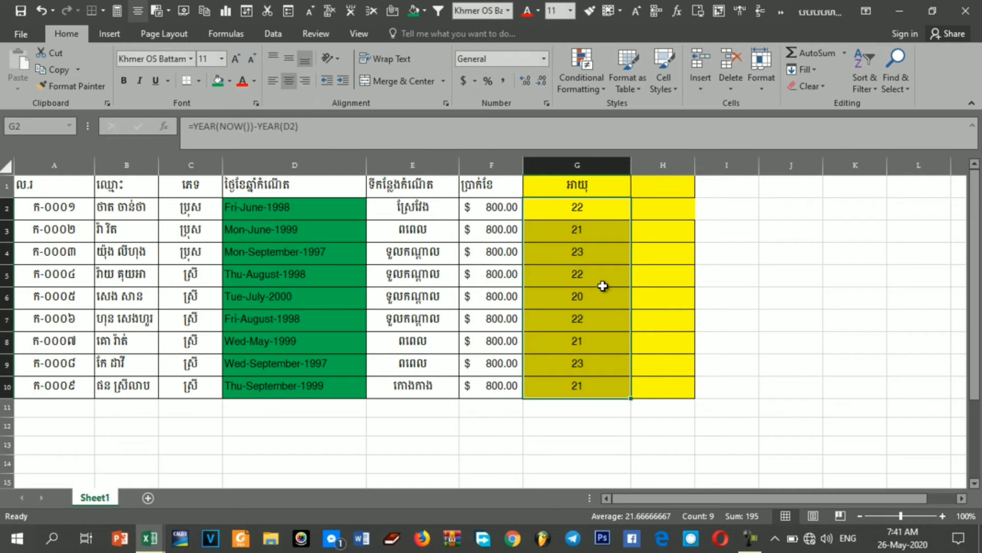
click(603, 277)
click(597, 217)
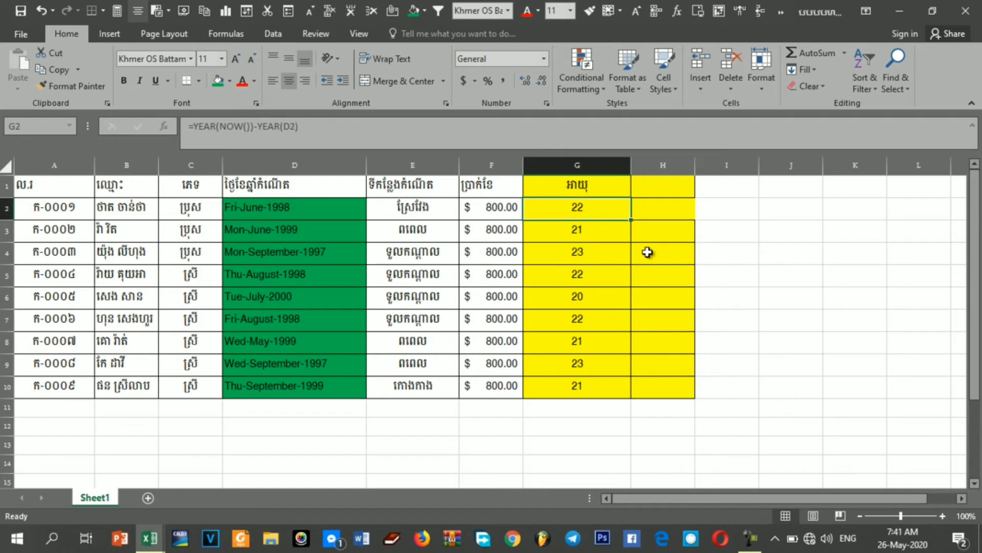
click(608, 271)
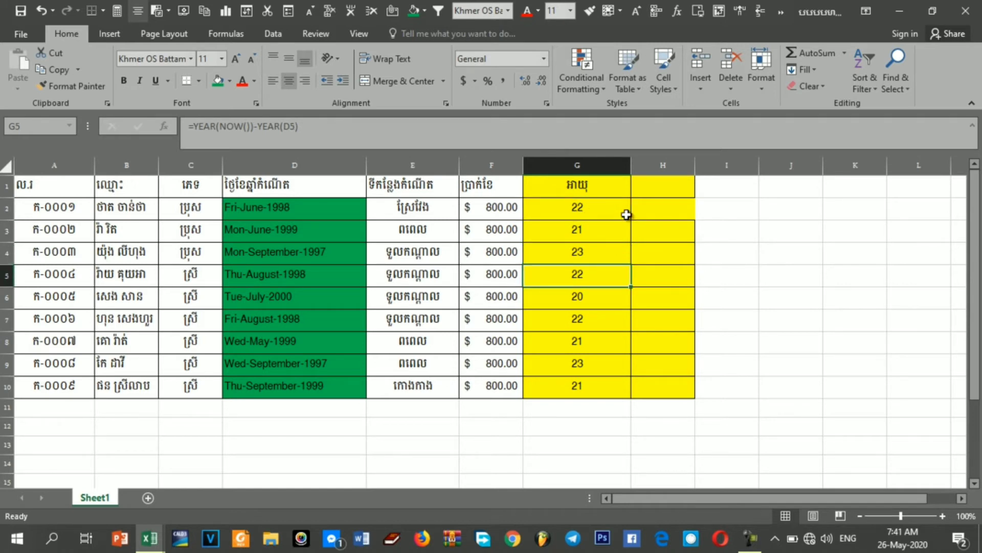
click(600, 222)
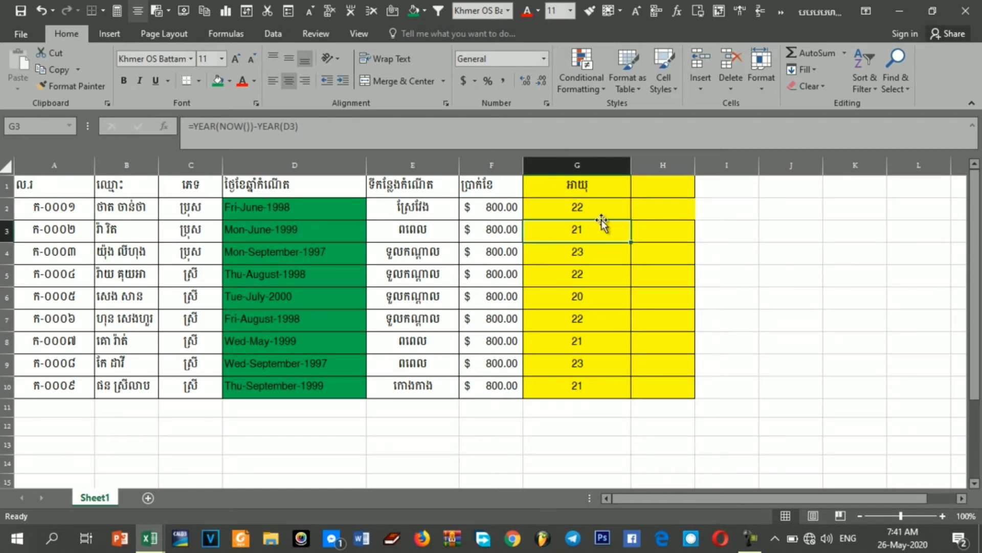
click(603, 205)
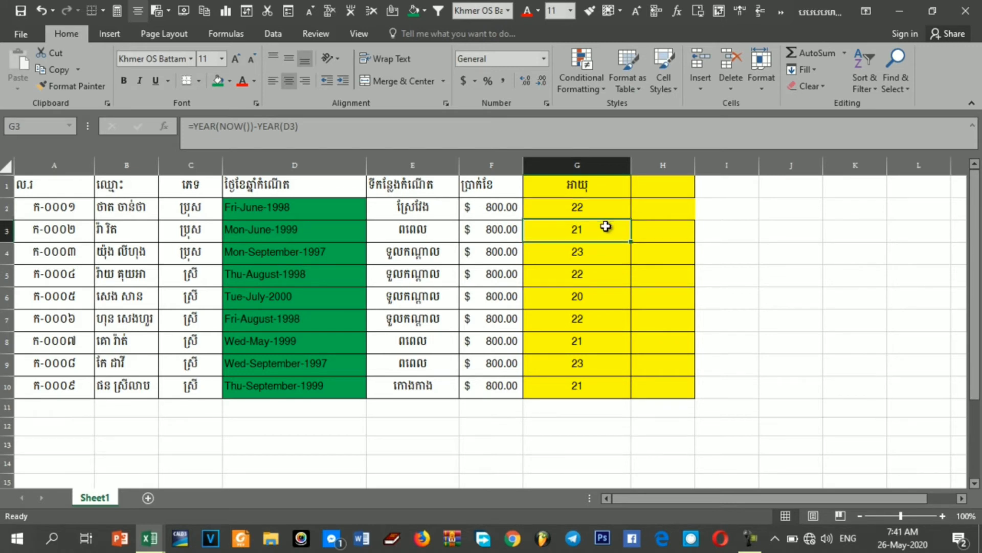
drag(602, 211, 588, 384)
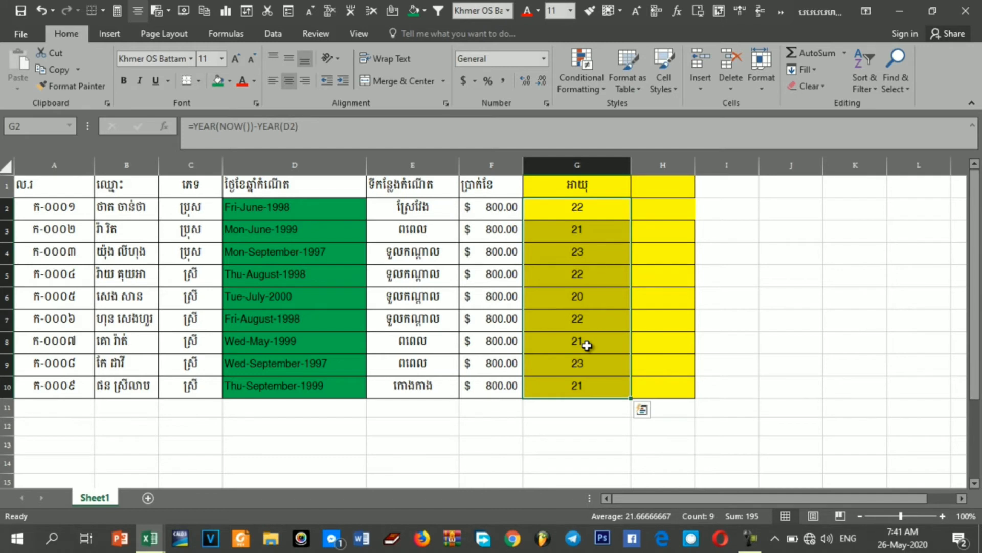
key(ctrl+q)
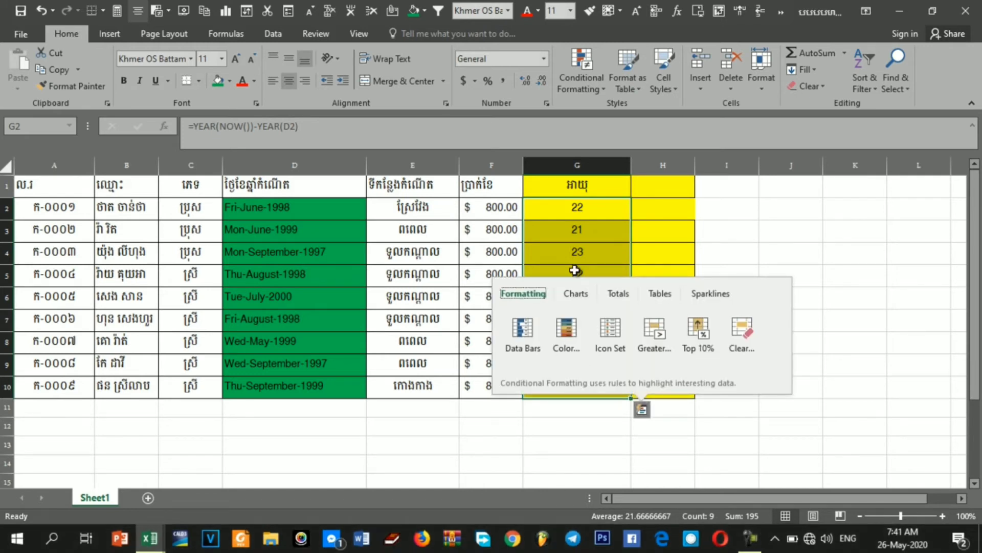
right_click(576, 265)
key(Escape)
click(596, 257)
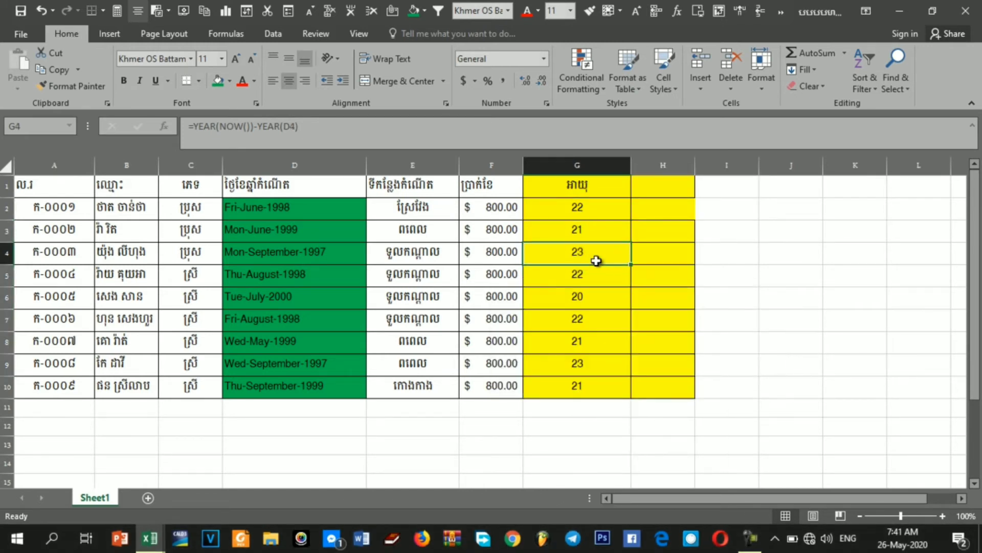
Give G2:G10 the custom format # "ឆ្នាំ" so each age reads like 22 ឆ្នាំ.
drag(578, 205, 566, 379)
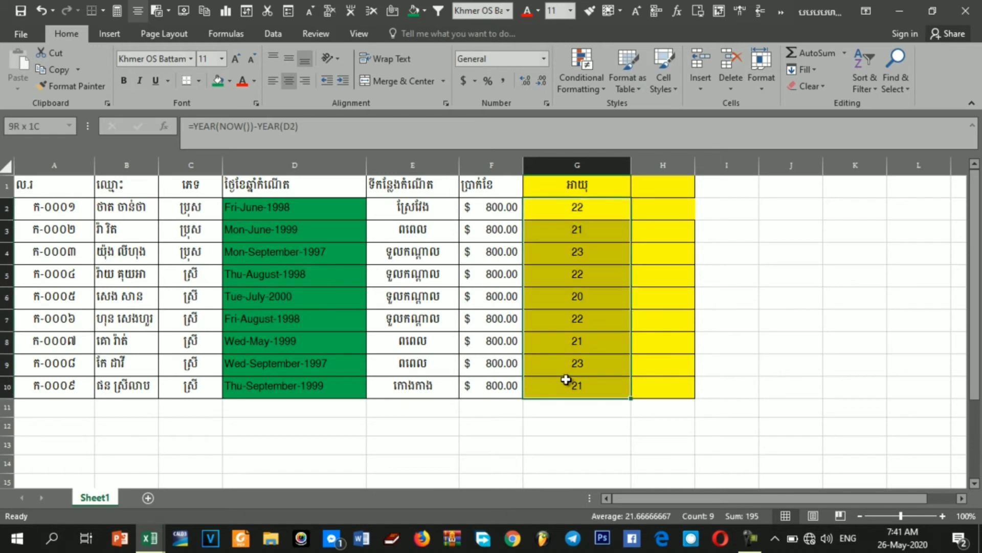
right_click(564, 317)
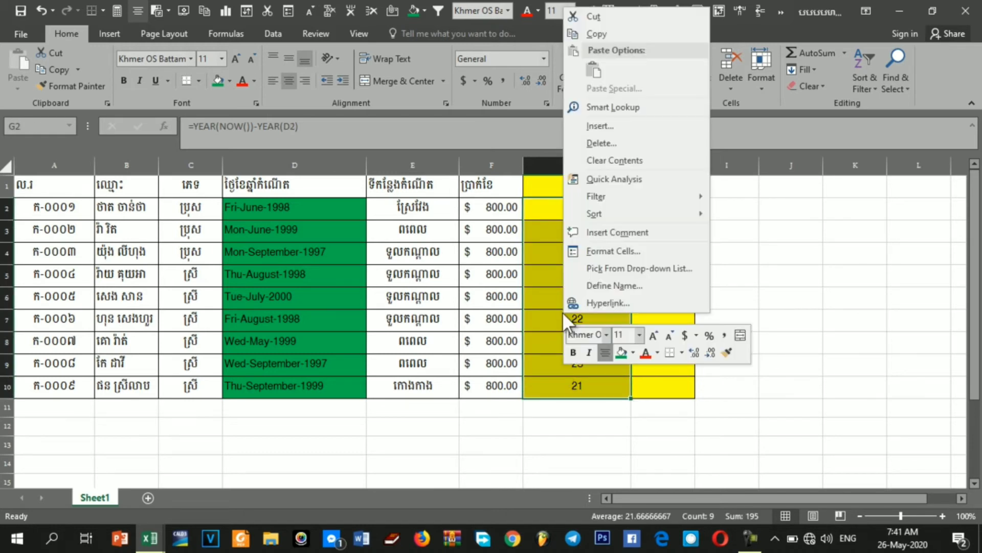
click(613, 250)
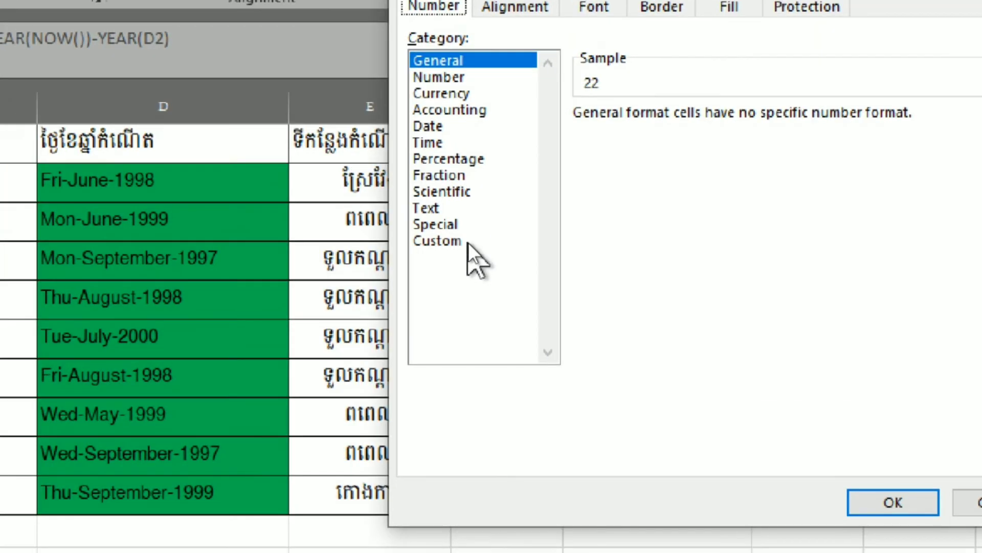
click(469, 242)
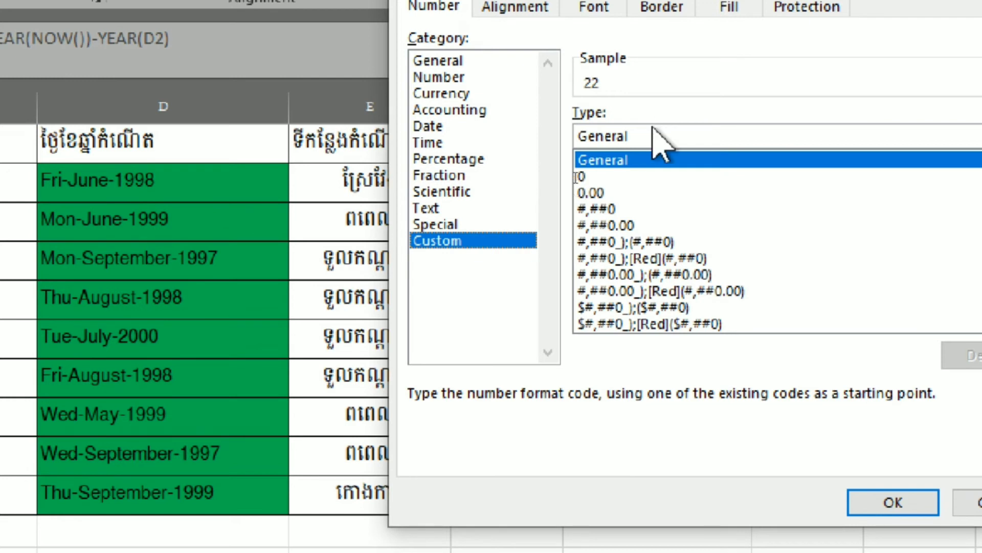
key(BackSpace)
key(BackSpace)
key(BackSpace)
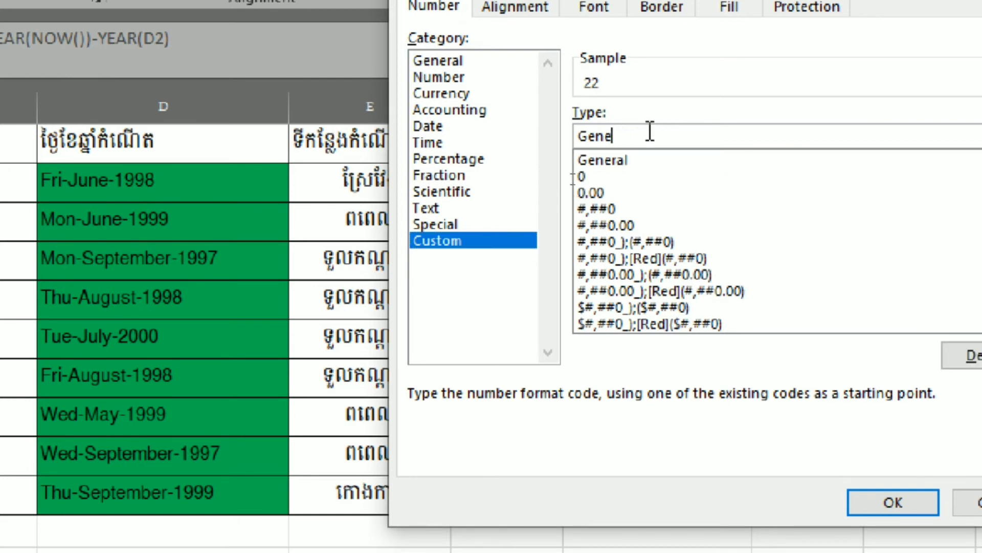
key(BackSpace)
key(BackSpace)
key(BackSpace)
key(BackSpace)
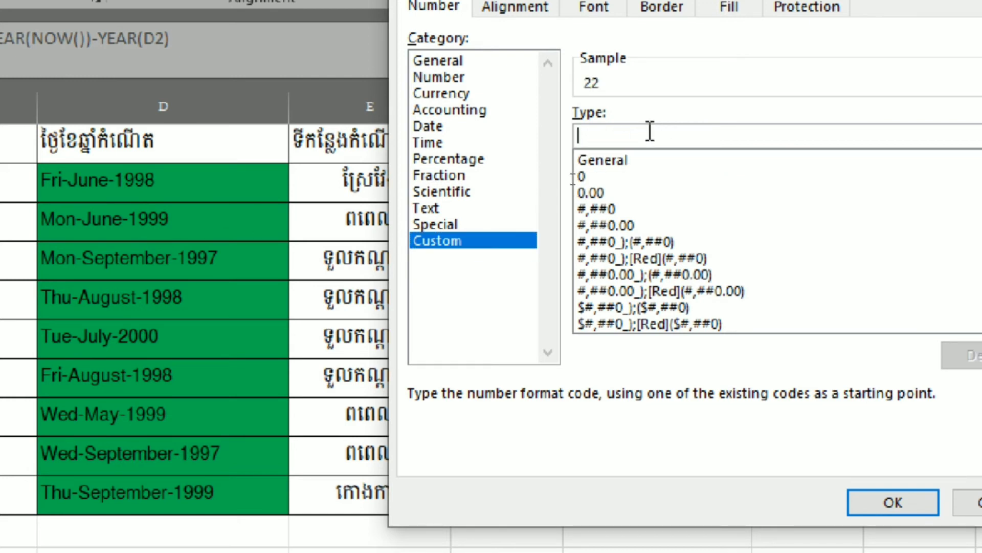
text(# "q)
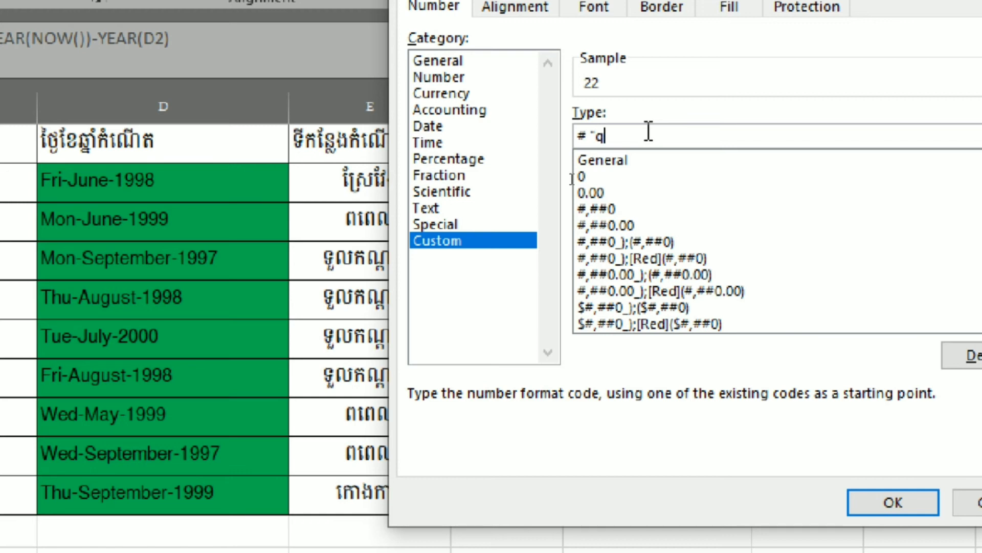
key(BackSpace)
text(ឆ្នា)
text(ំ)
text(")
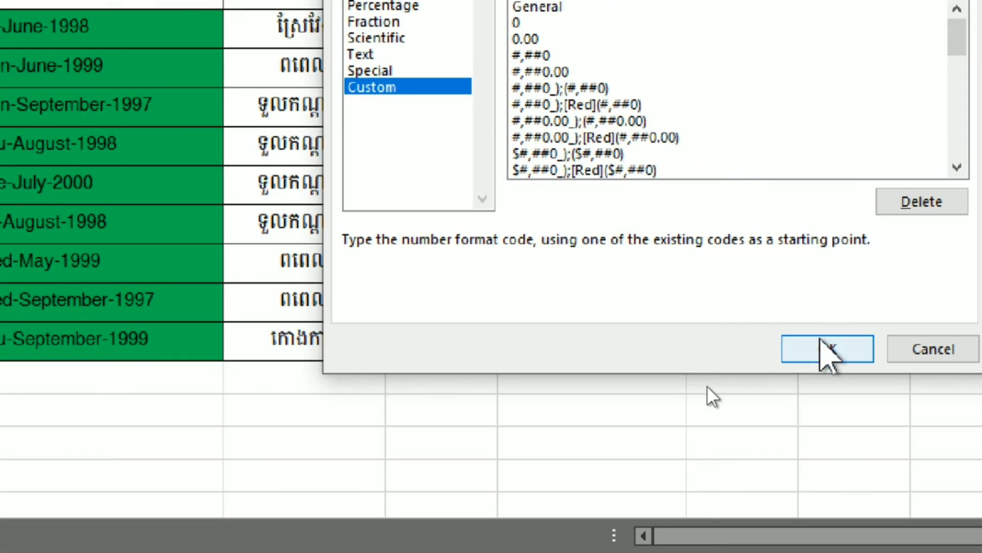
click(825, 349)
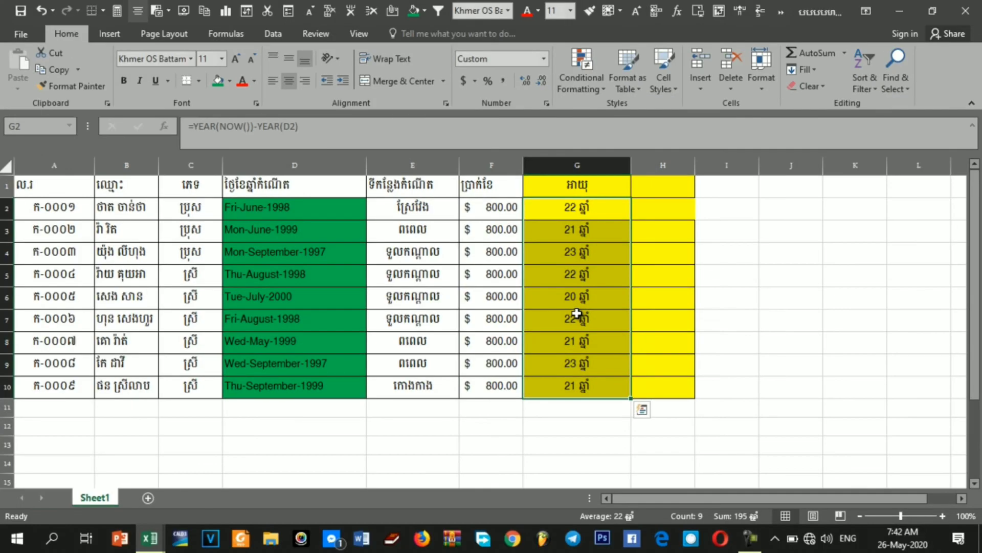
click(642, 408)
click(627, 209)
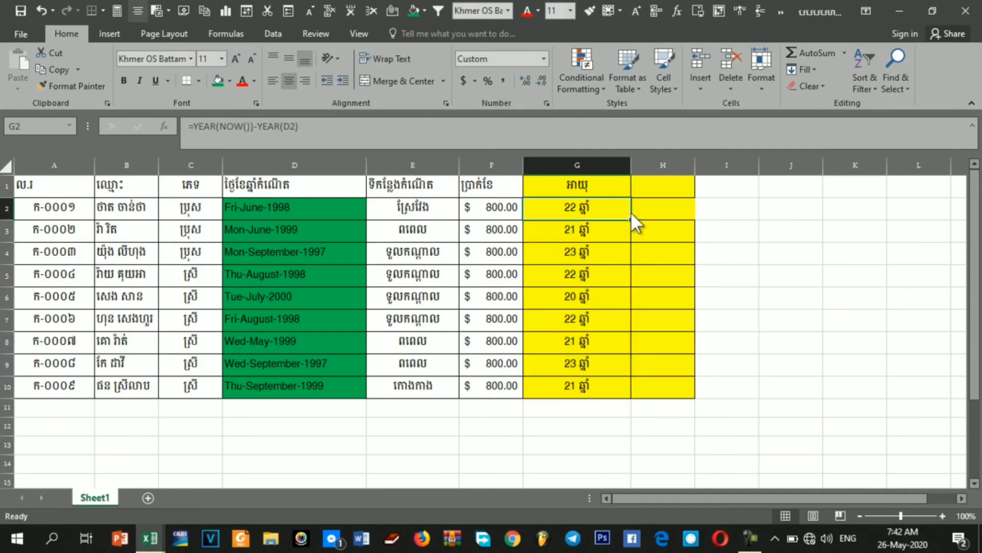
click(657, 213)
click(609, 228)
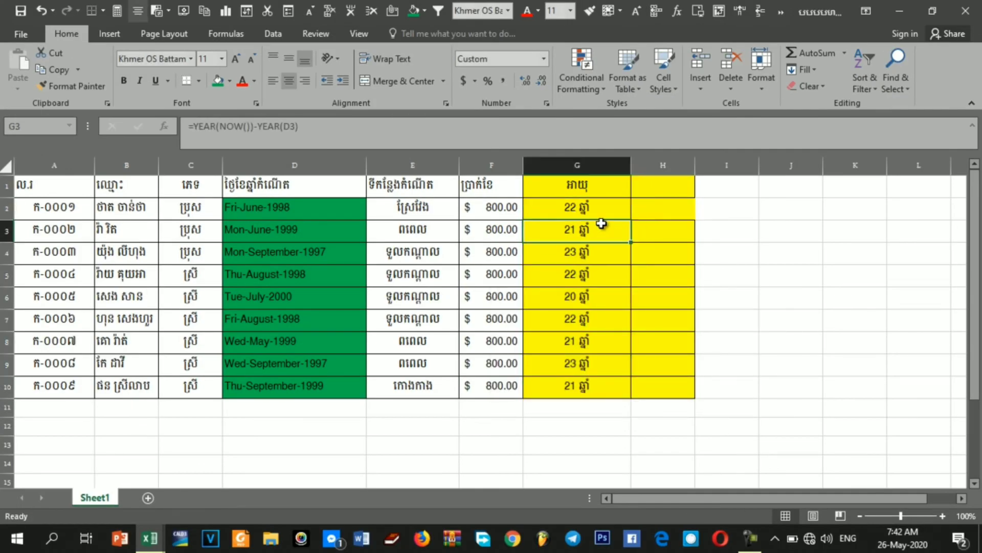
click(593, 208)
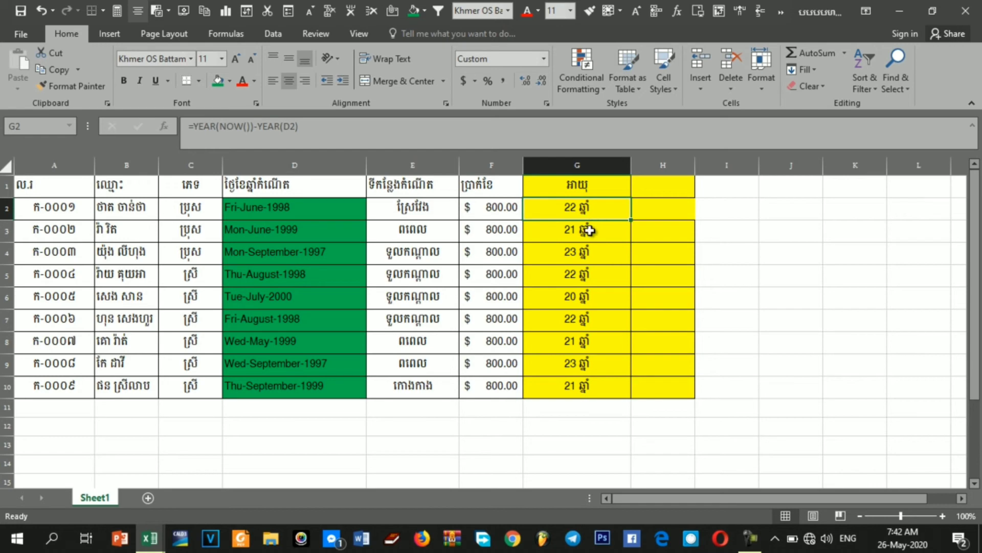
click(589, 230)
click(589, 254)
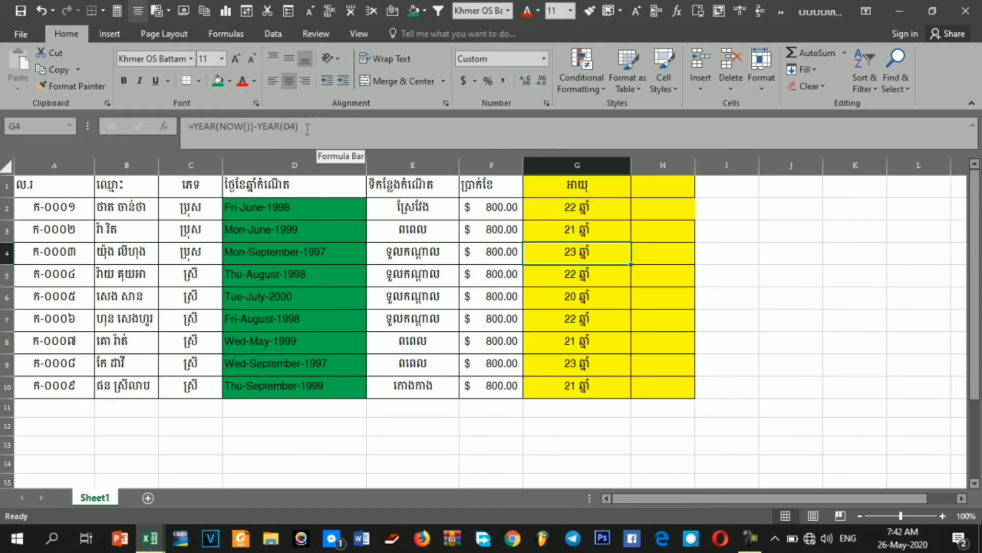
Review the G2 age formula in the formula bar, commit it unchanged, then select G3.
drag(302, 126, 197, 126)
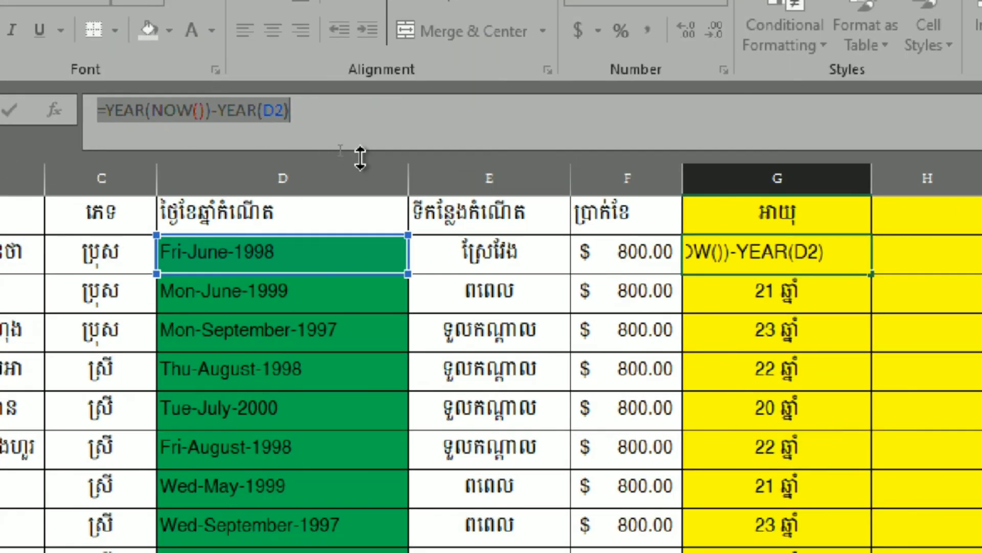
click(361, 106)
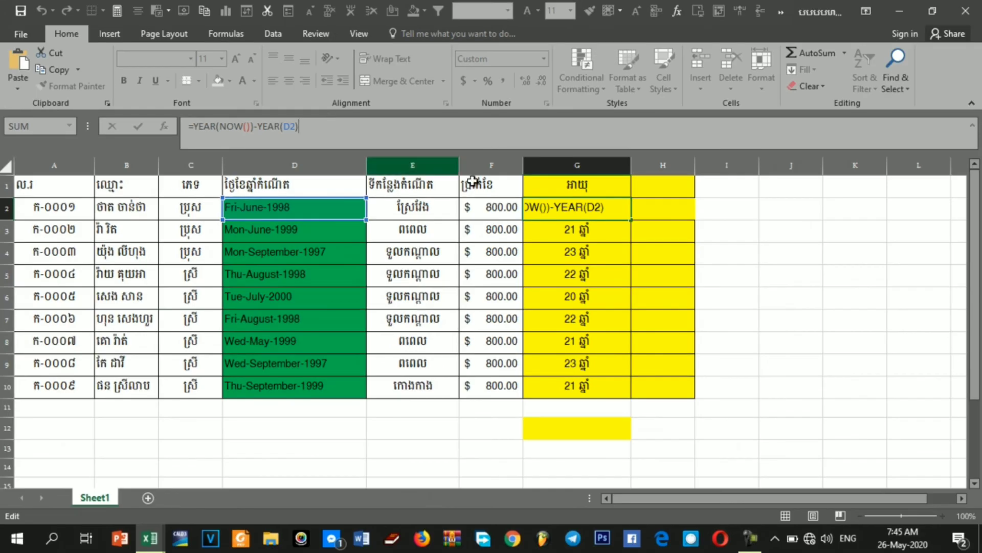
click(622, 271)
click(617, 247)
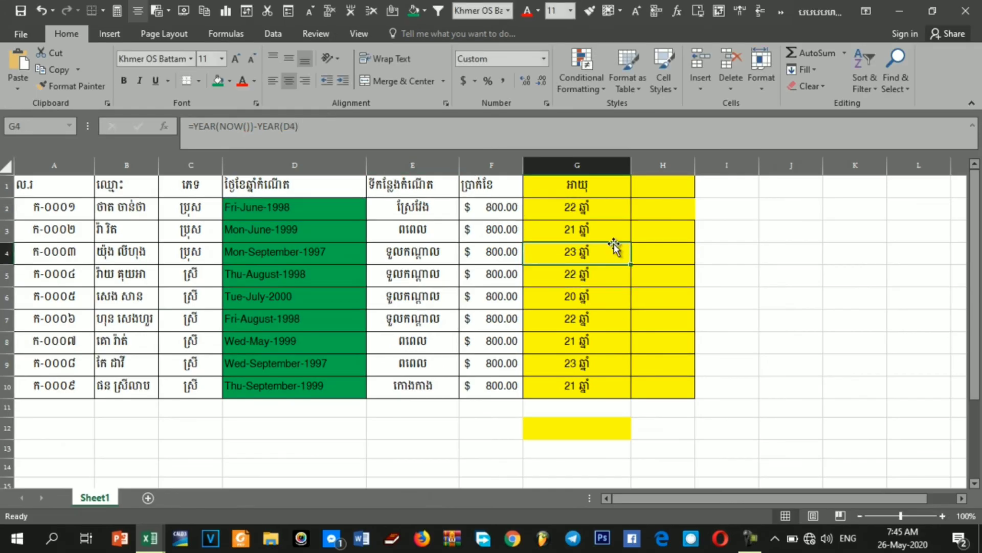
click(613, 235)
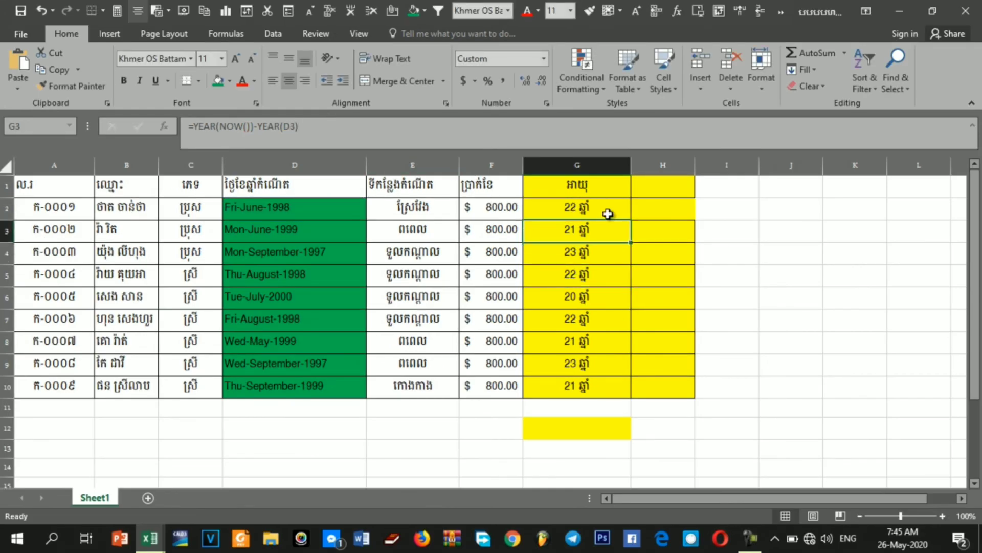